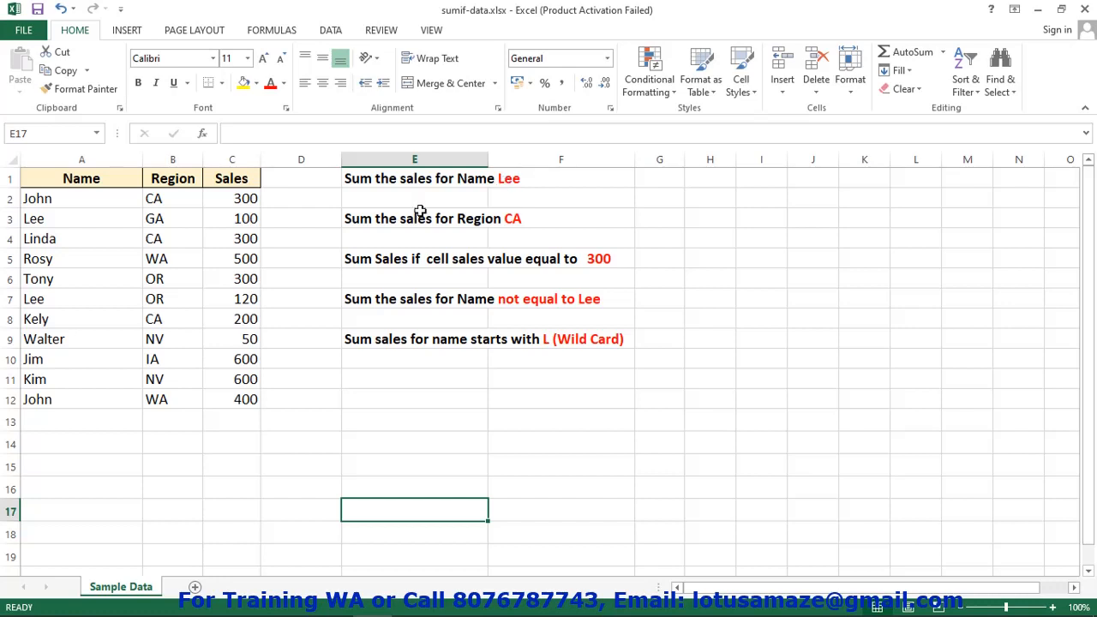
In G1, enter a SUMIF formula that totals C2:C12 where A2:A12 matches the name requested in the first task label
click(57, 178)
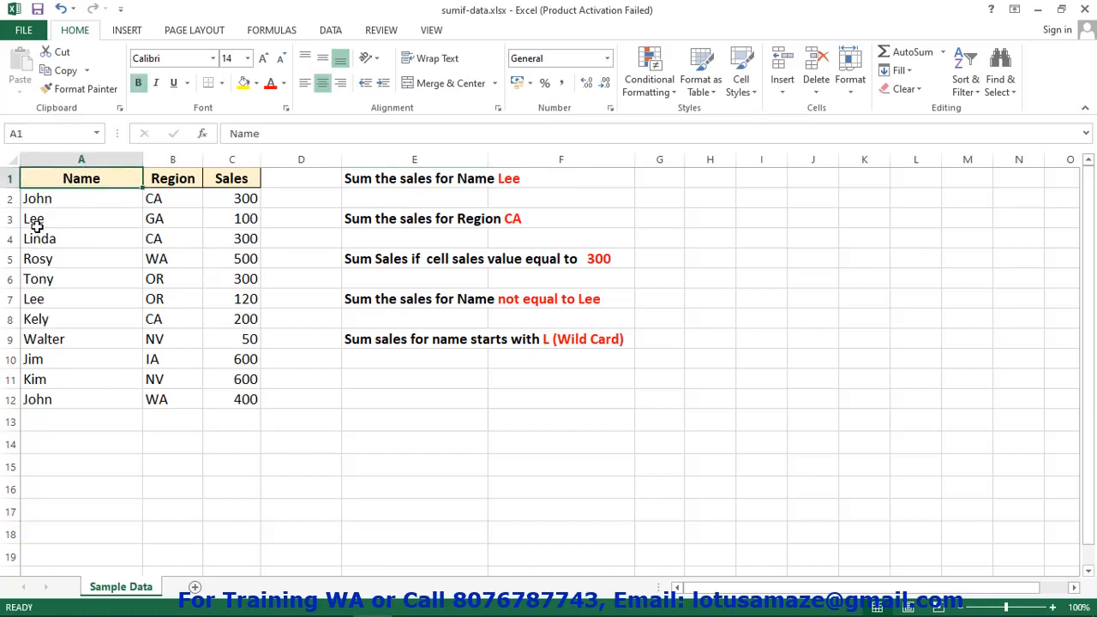
click(35, 220)
click(36, 299)
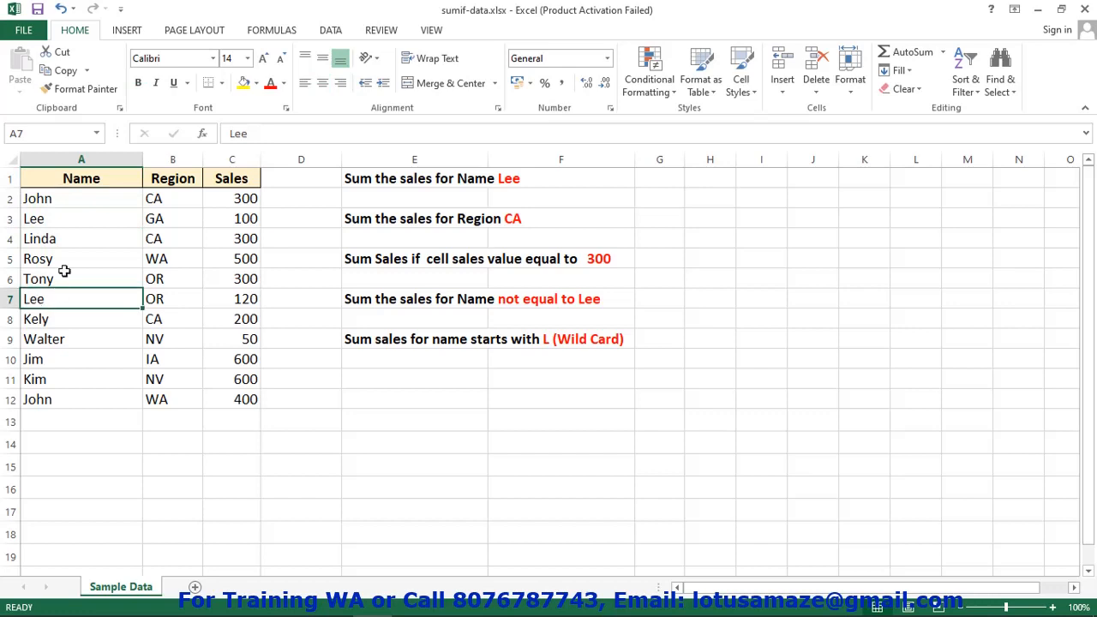
click(240, 220)
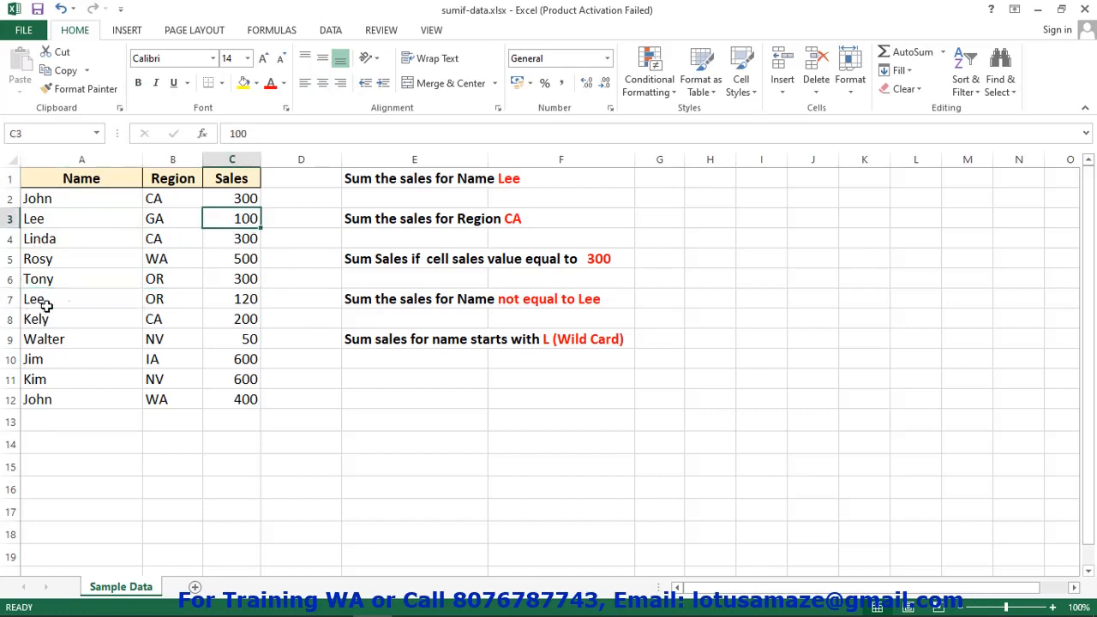
click(233, 298)
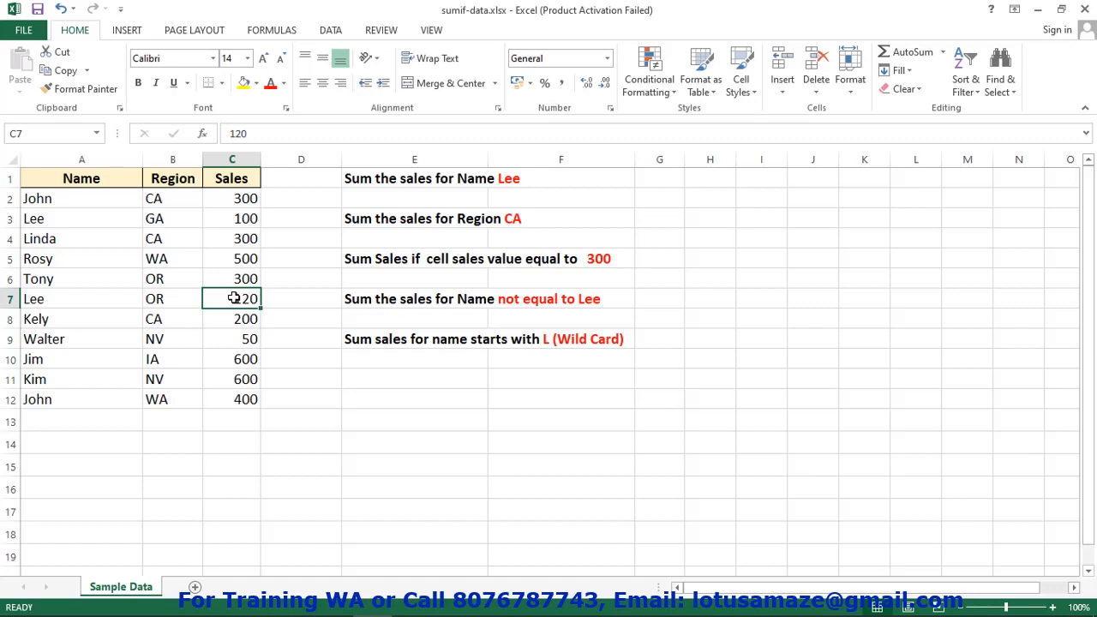
click(661, 178)
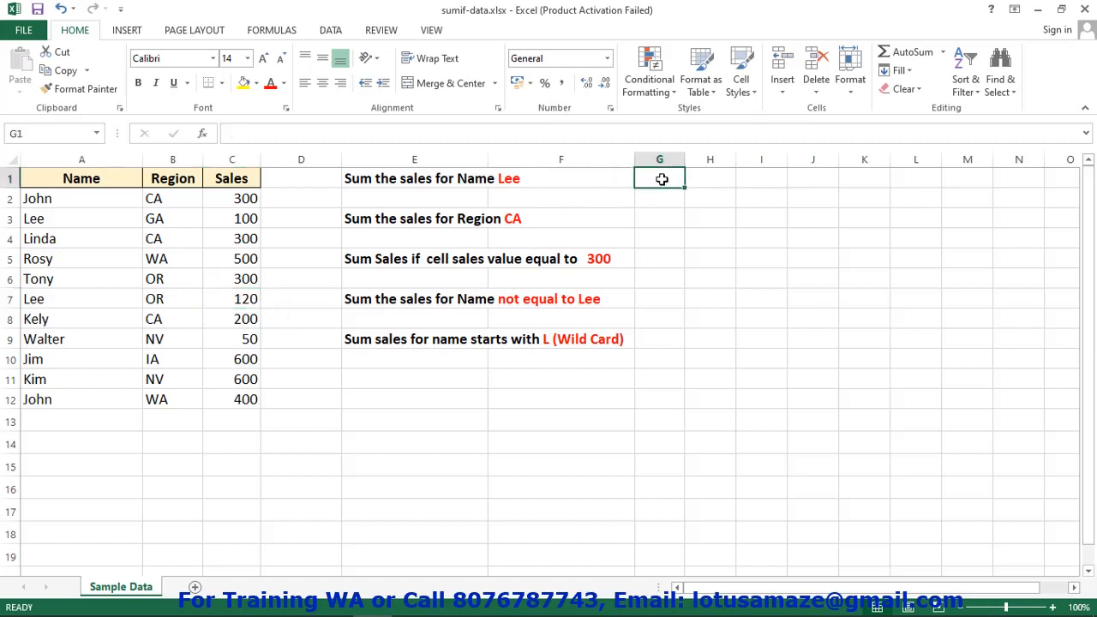
text(=SU)
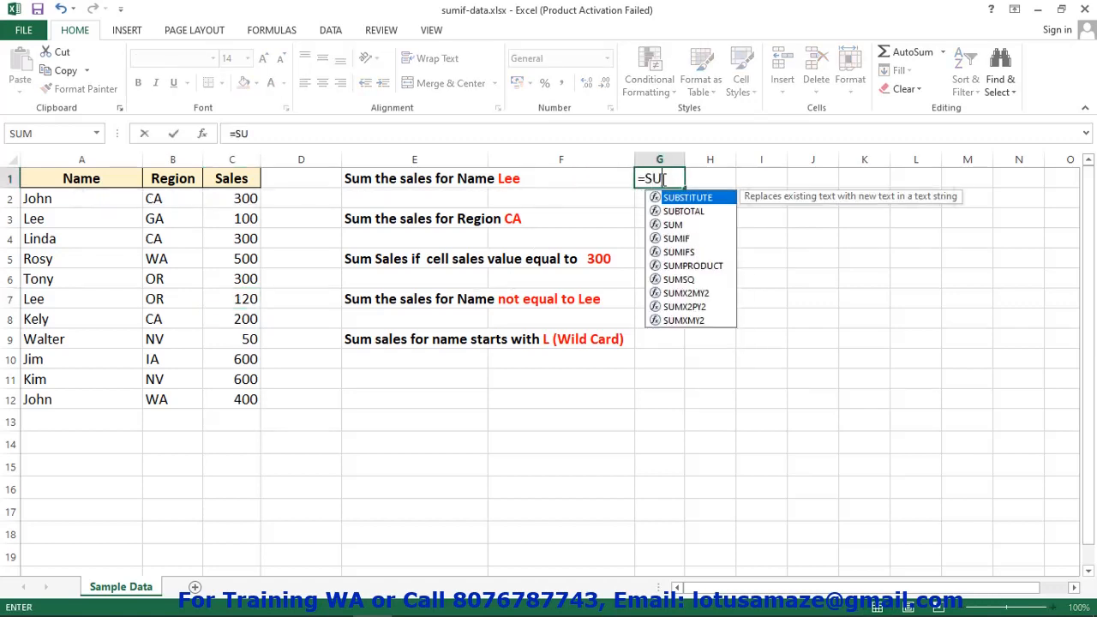
text(MIF()
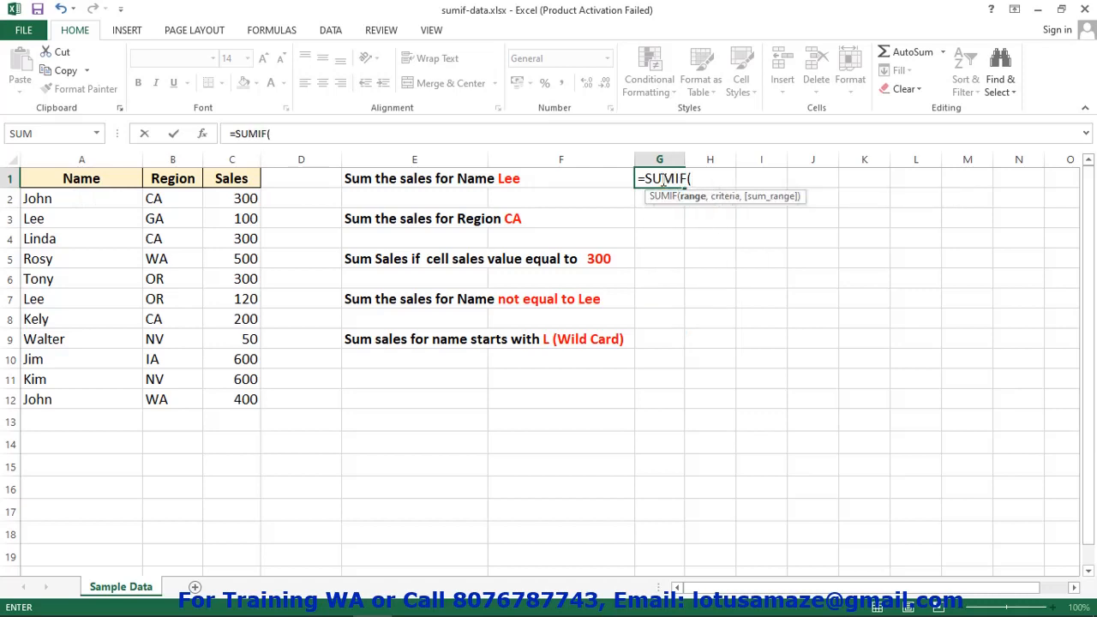
drag(53, 198, 68, 410)
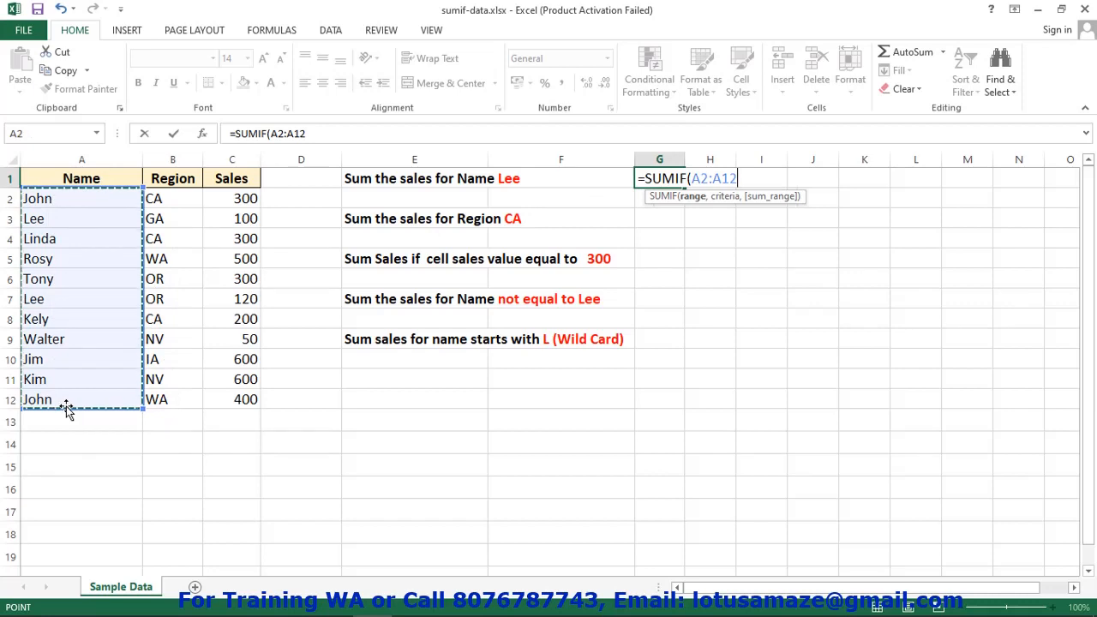
text(,)
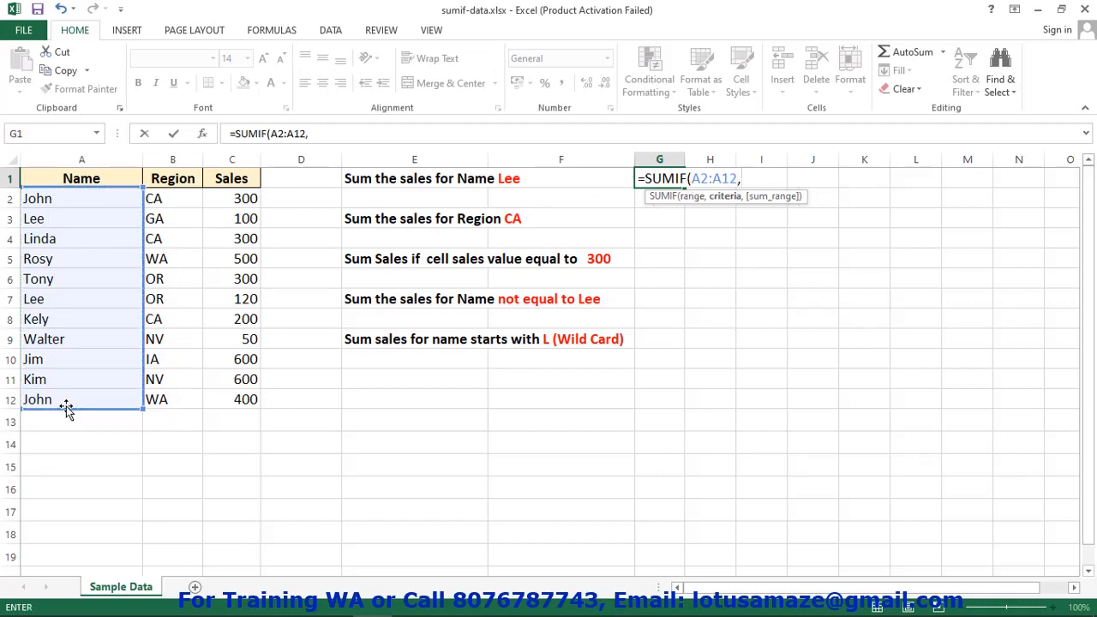
text("Lee",)
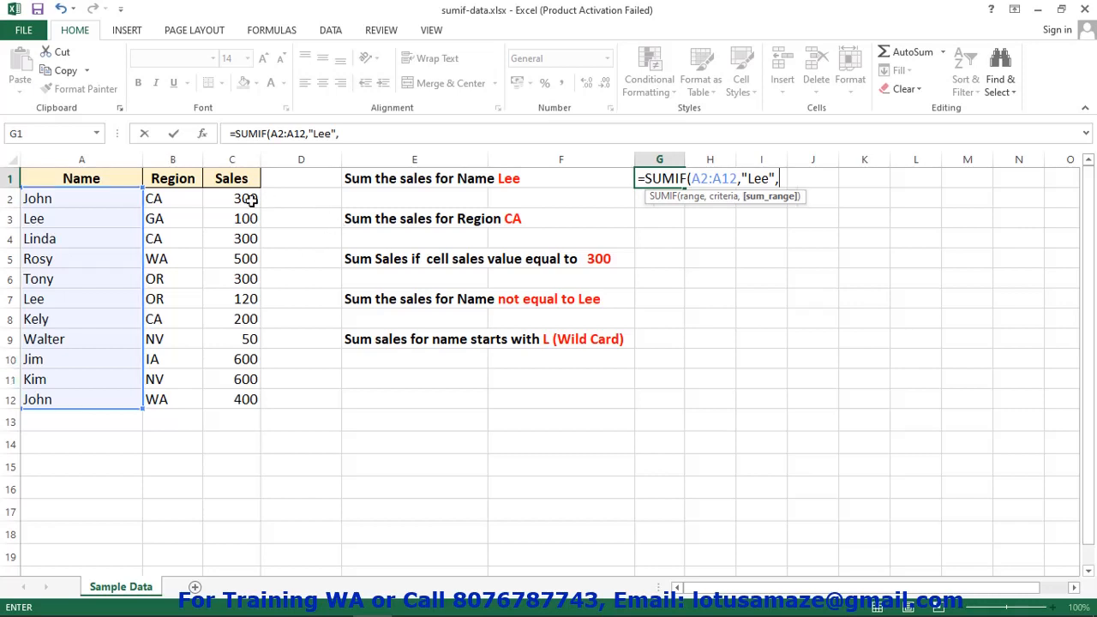
drag(247, 200, 232, 400)
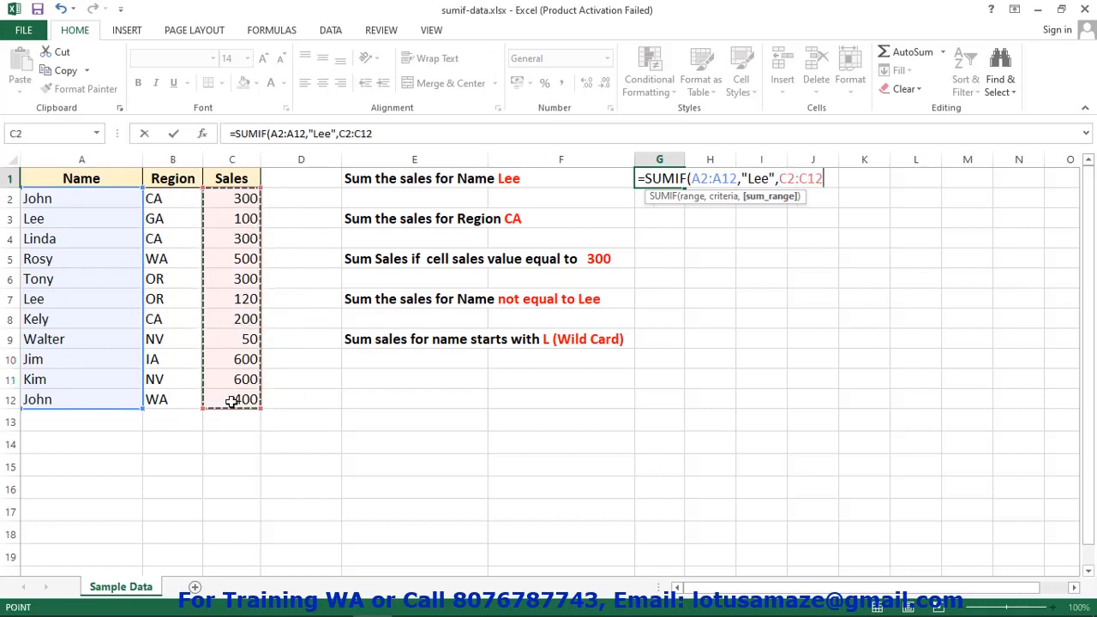
text())
key(Return)
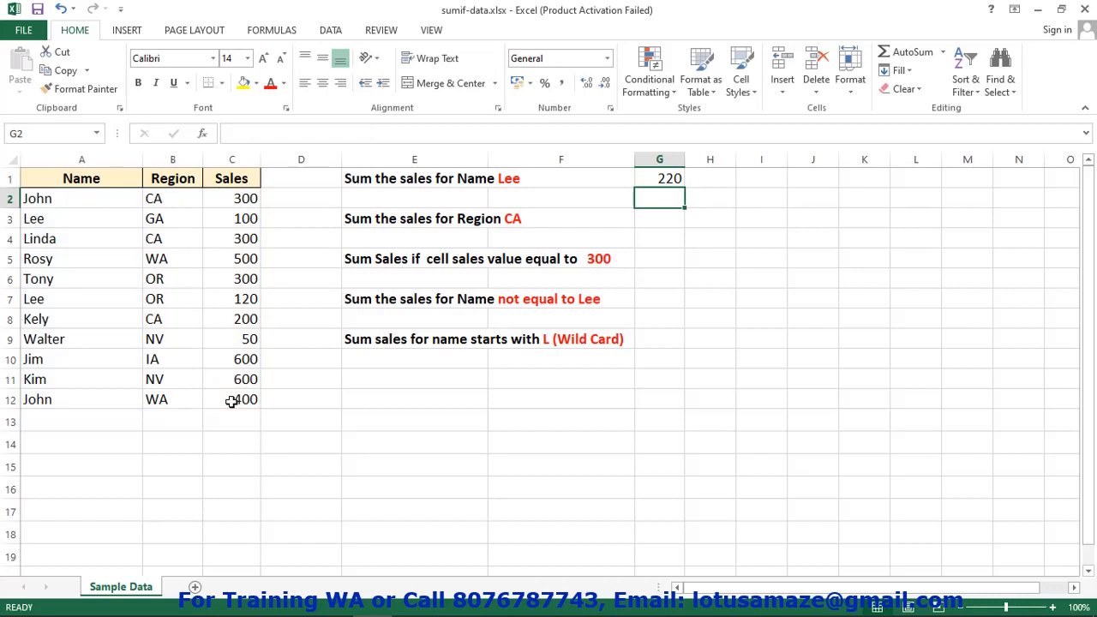
Check the G1 total against the matching name rows, and examine the rows with region CA and their sales
click(55, 221)
click(242, 220)
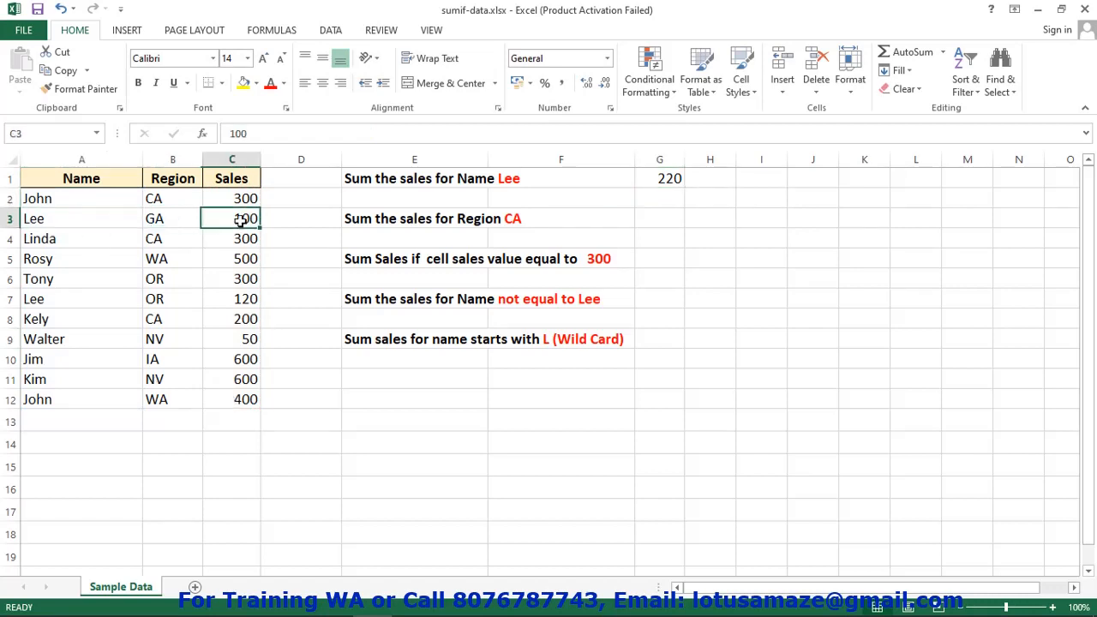
click(24, 302)
click(249, 301)
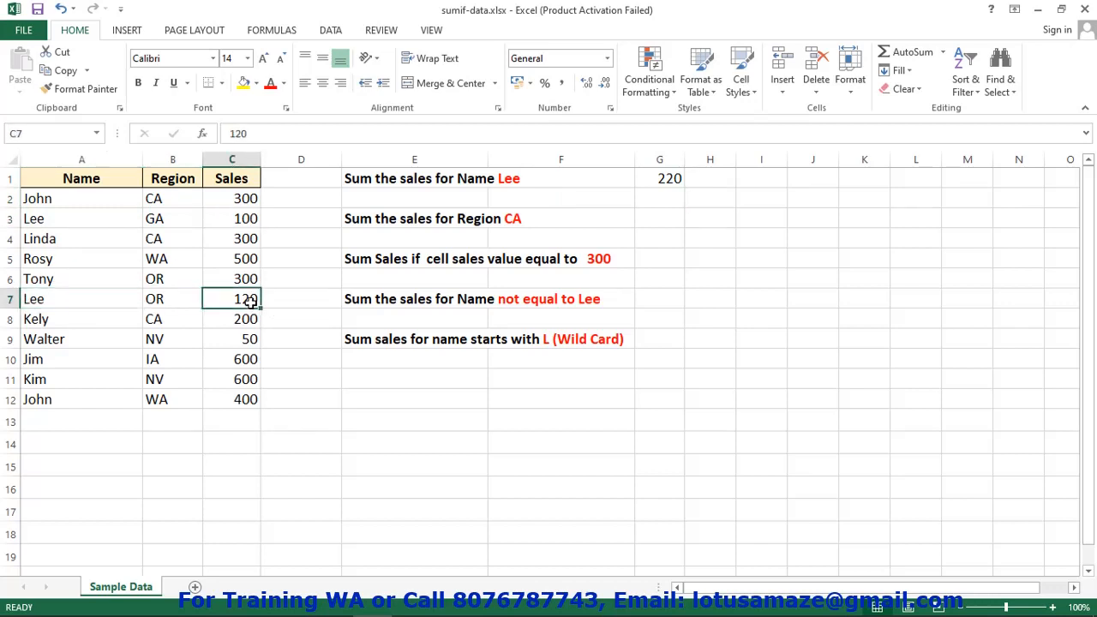
click(666, 181)
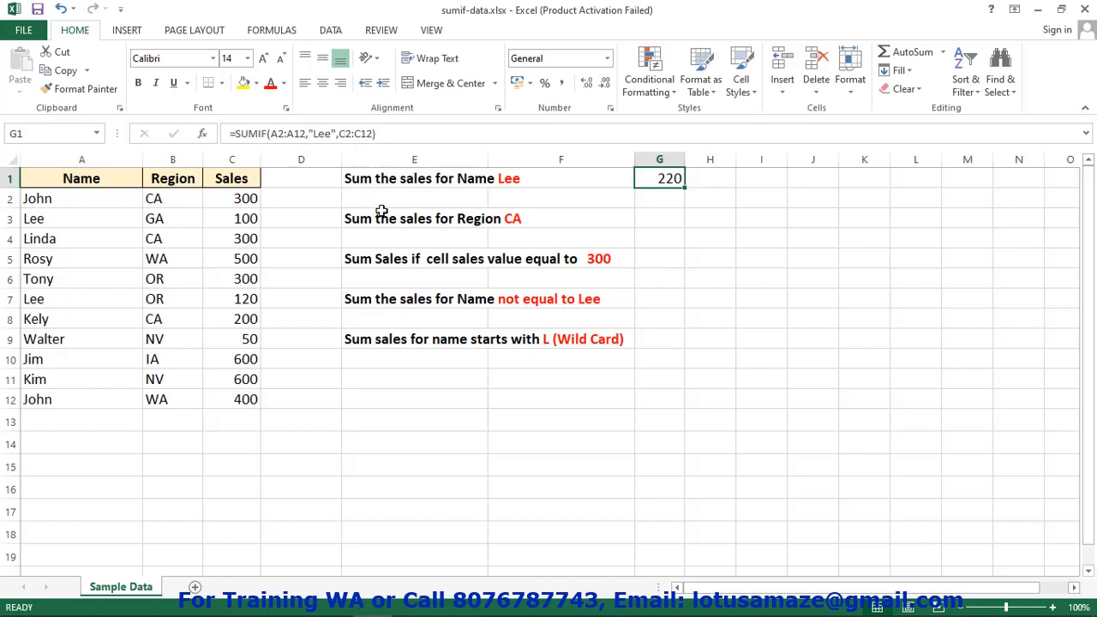
click(501, 219)
click(155, 200)
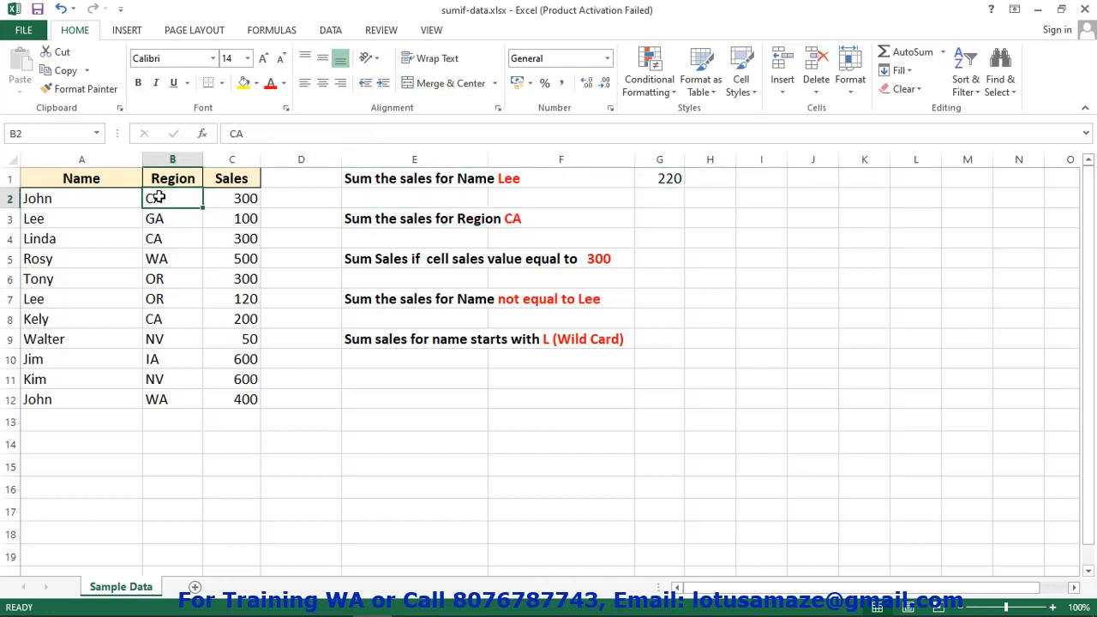
click(166, 240)
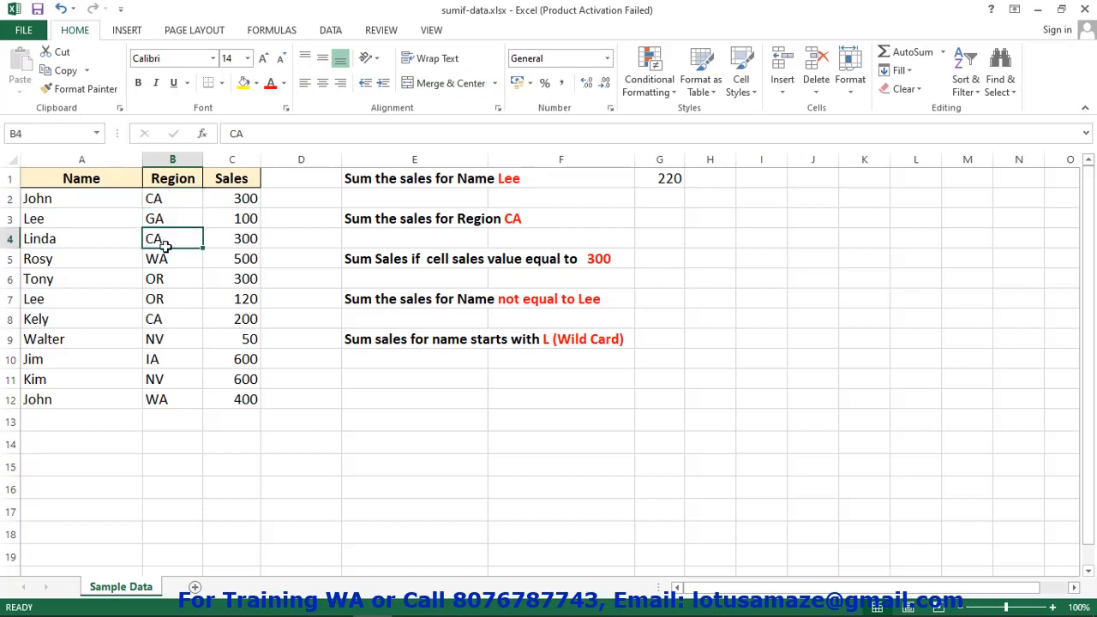
click(168, 323)
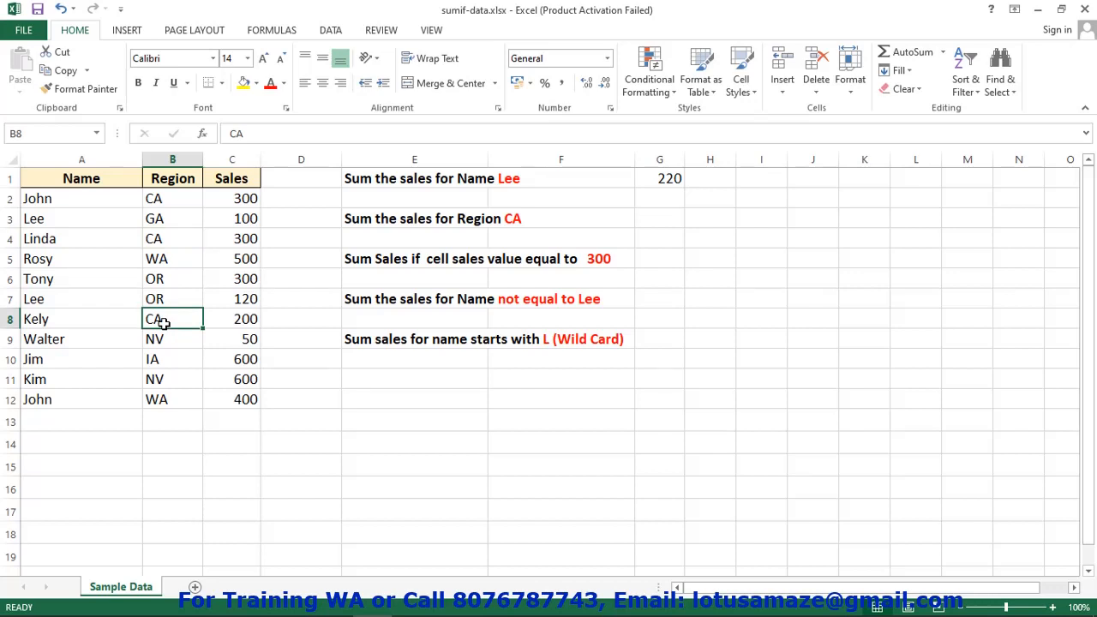
click(244, 198)
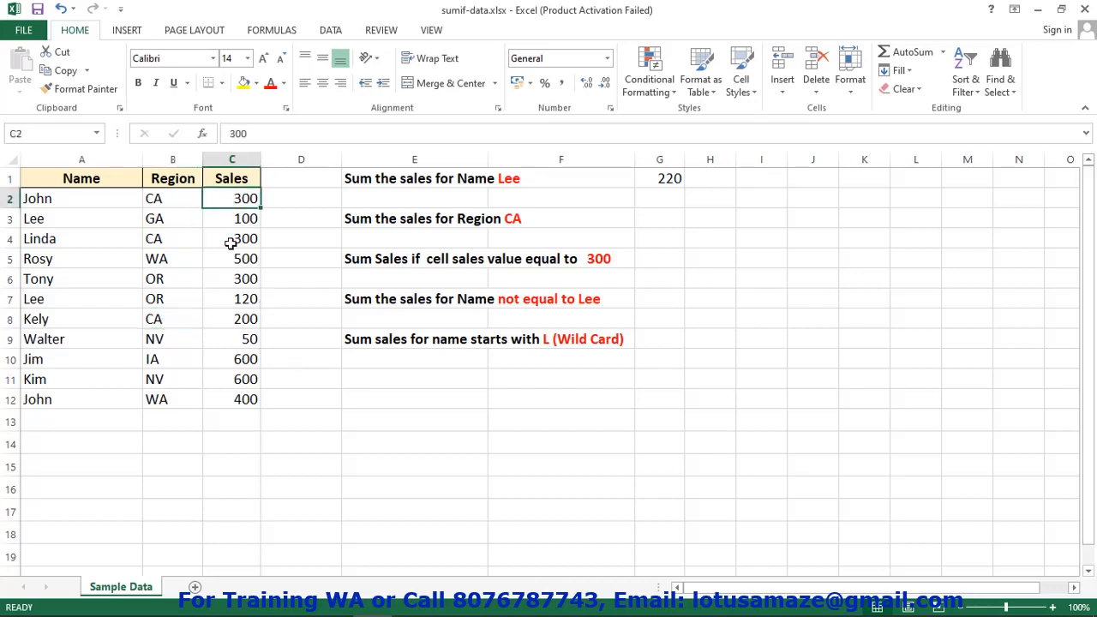
click(244, 242)
click(253, 322)
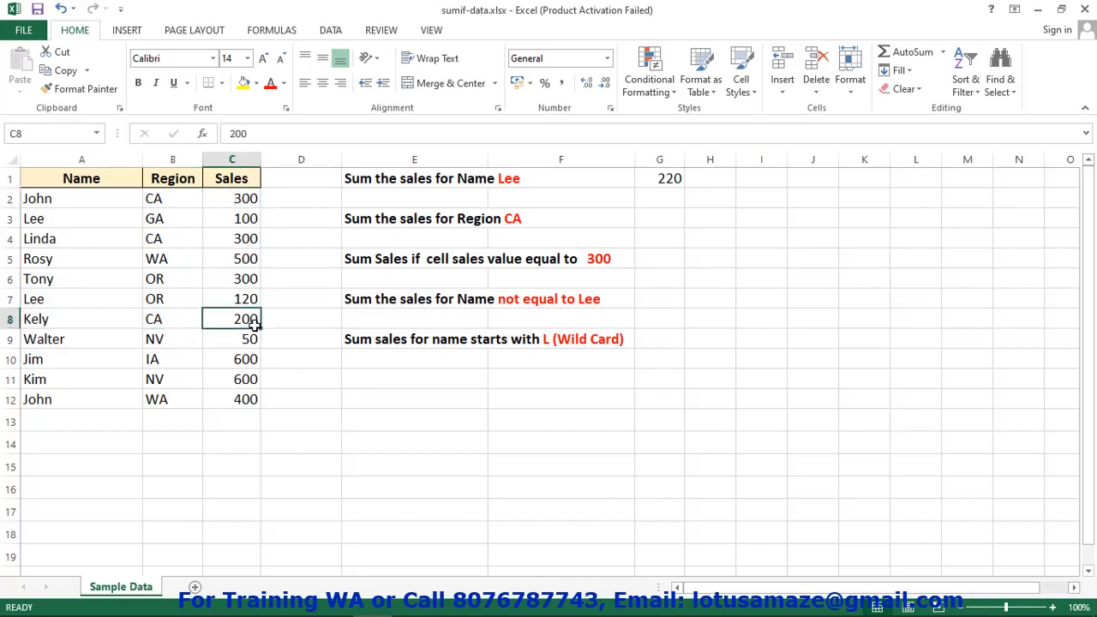
In G3, enter the formula =SUMIF(B2:B12,"CA",C2:C12) to total the sales for region CA
click(658, 219)
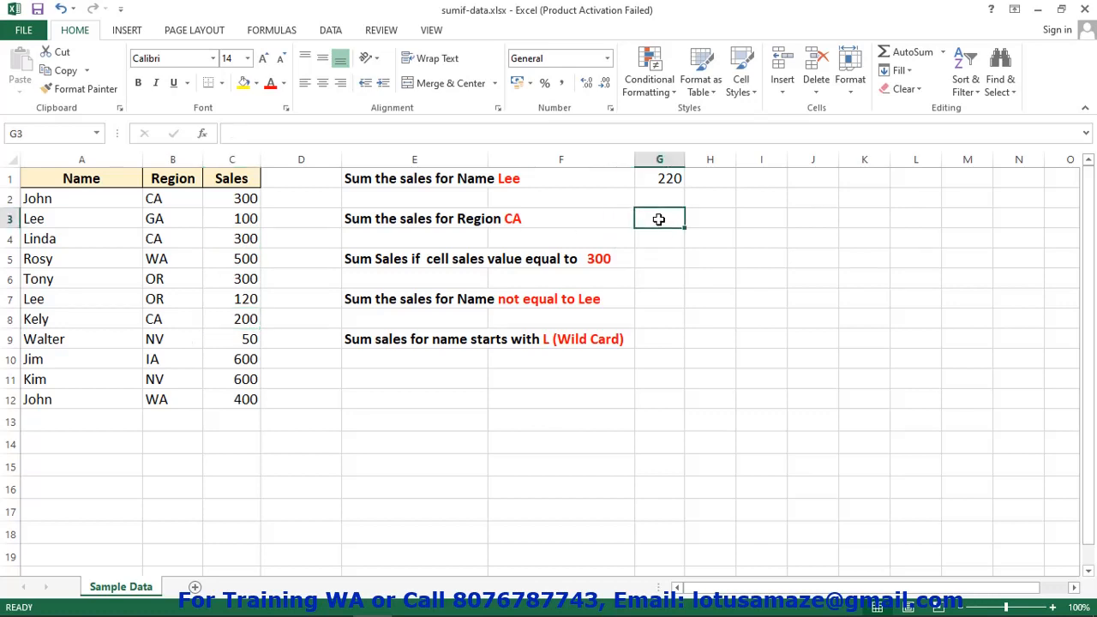
text(=SUMIF)
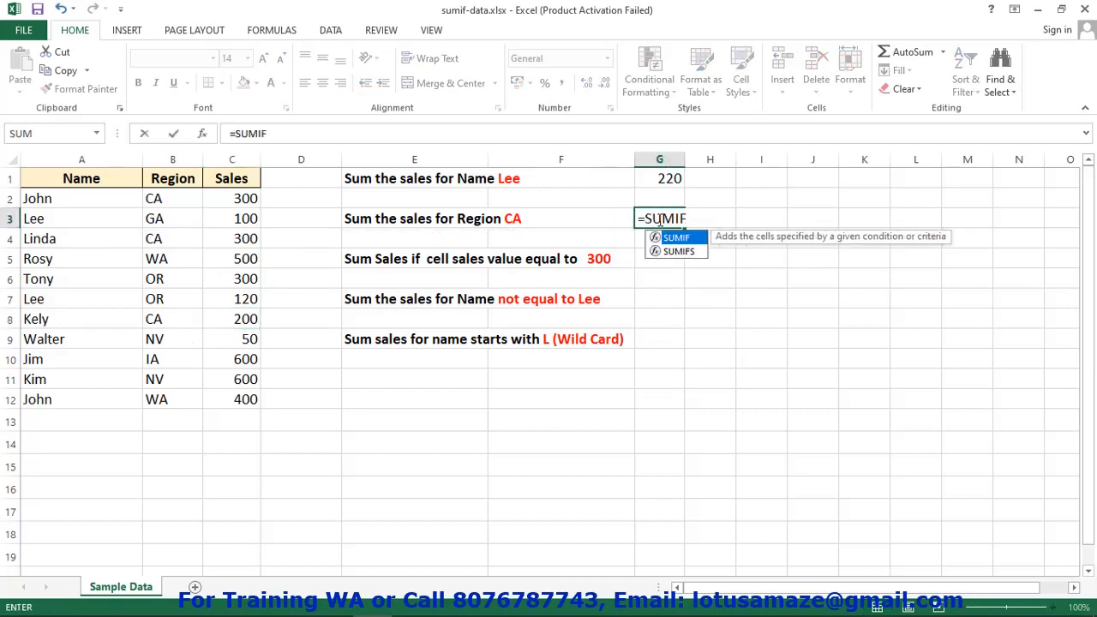
text(()
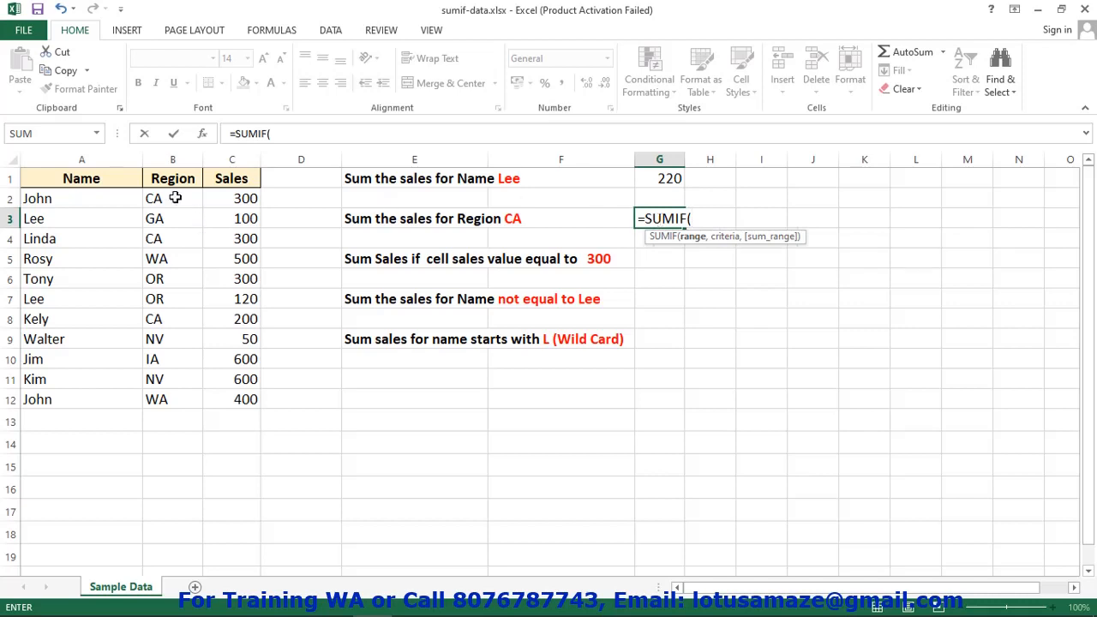
drag(171, 197, 162, 391)
text(,")
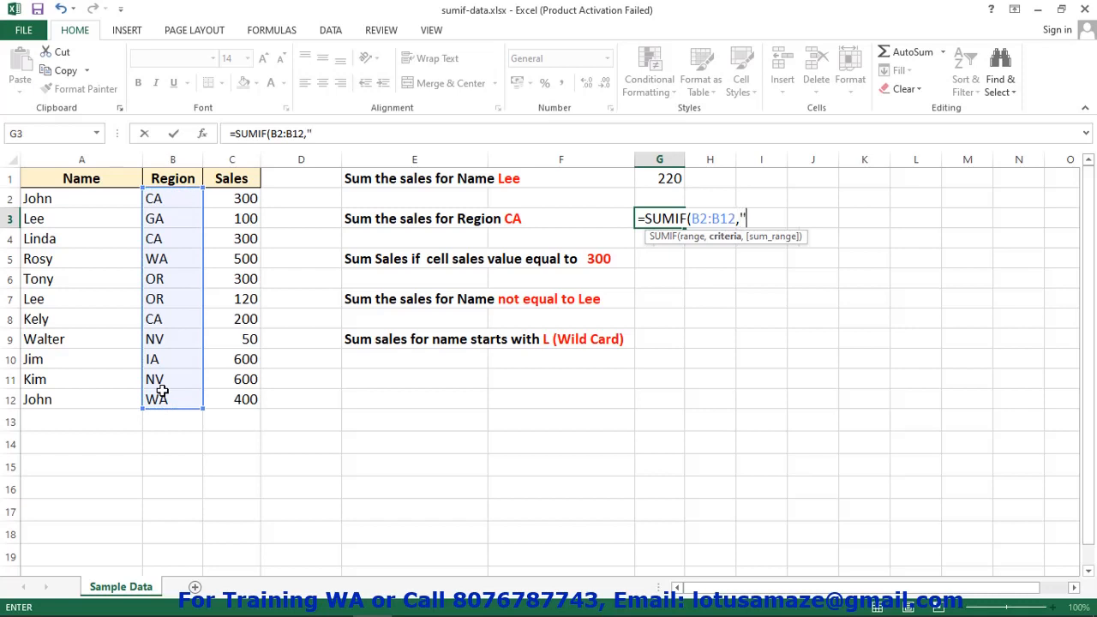
click(741, 220)
key(BackSpace)
text("CA)
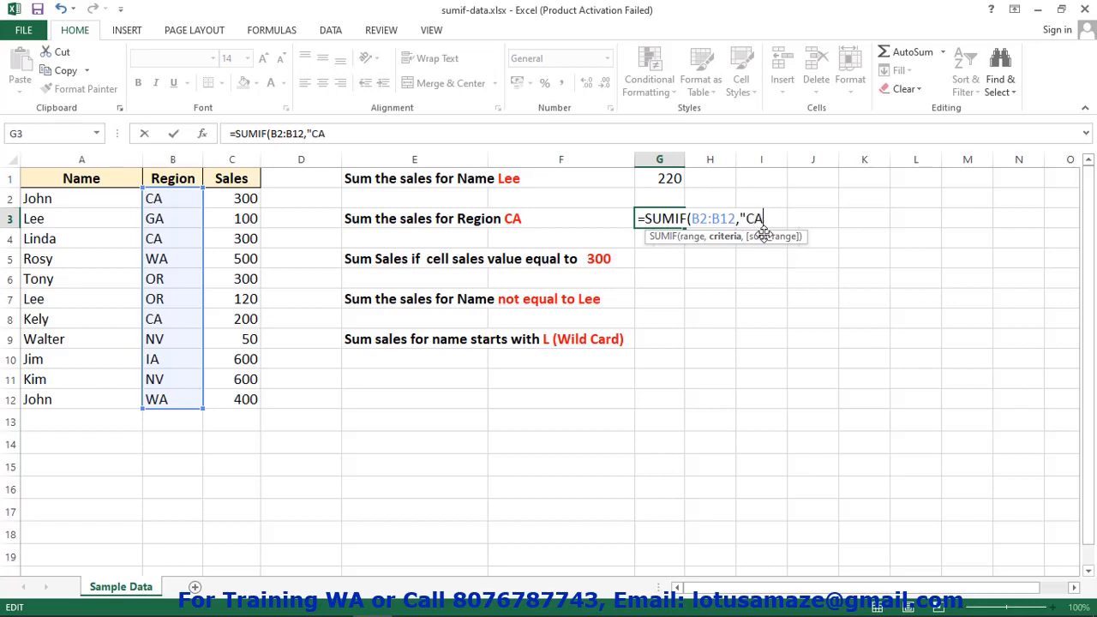
text(",)
drag(240, 196, 248, 395)
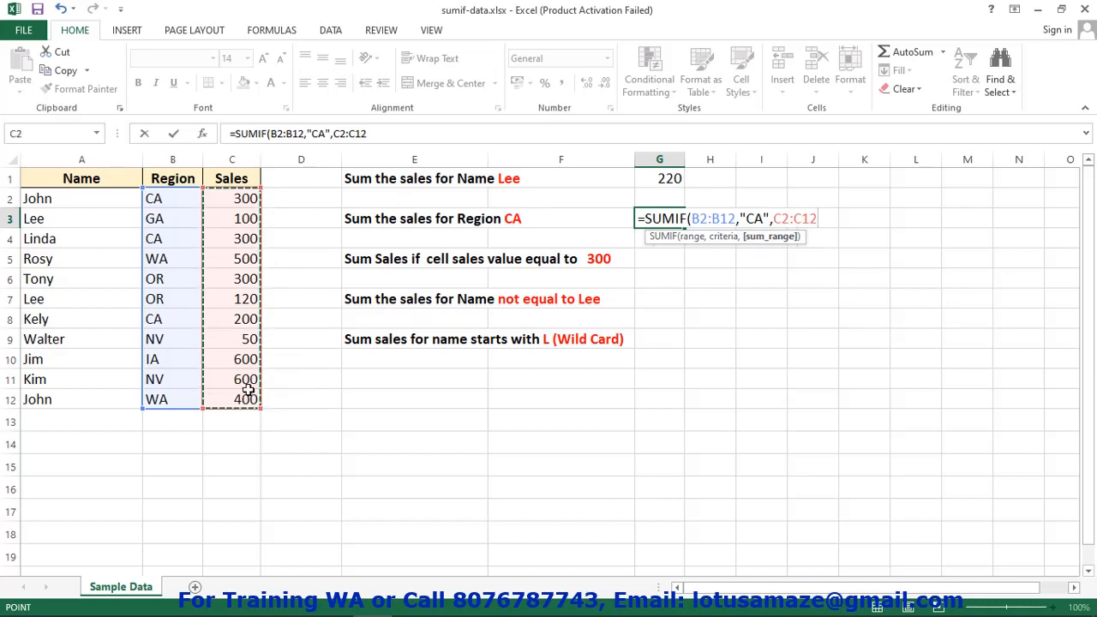
key(Return)
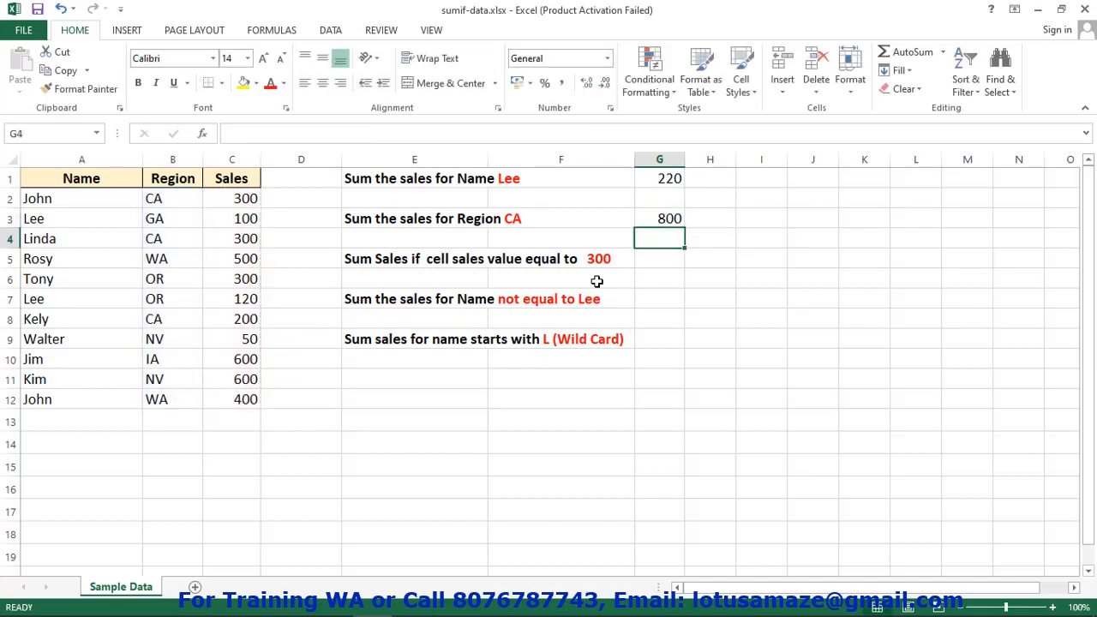
Check the G3 formula and total against the CA sales, and examine the sales cells that match the 300 criterion in E5
click(674, 219)
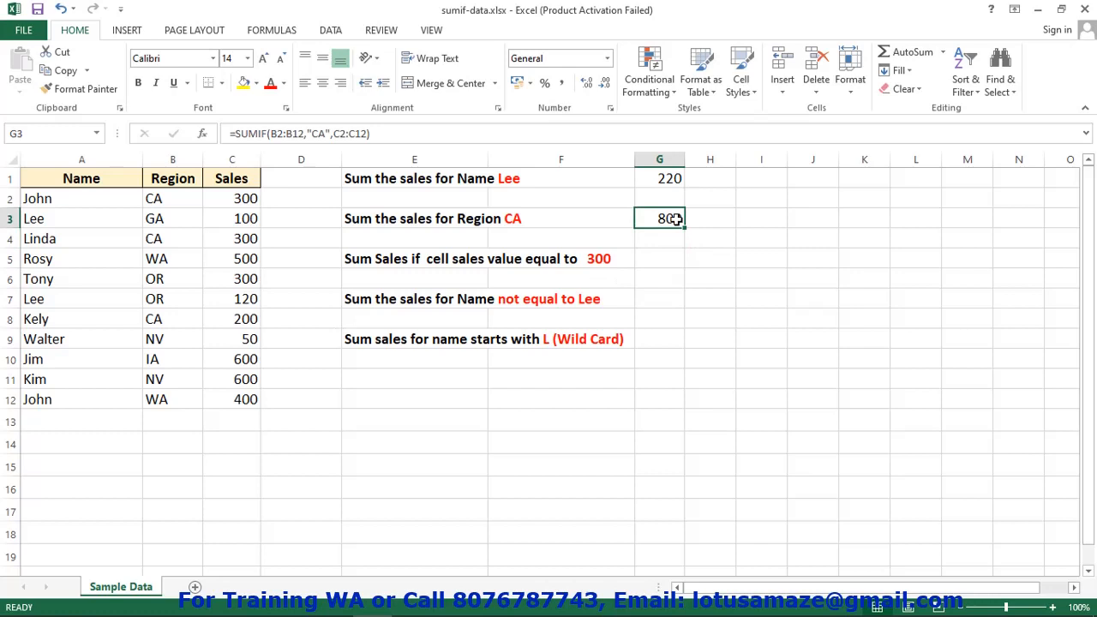
click(166, 200)
click(253, 201)
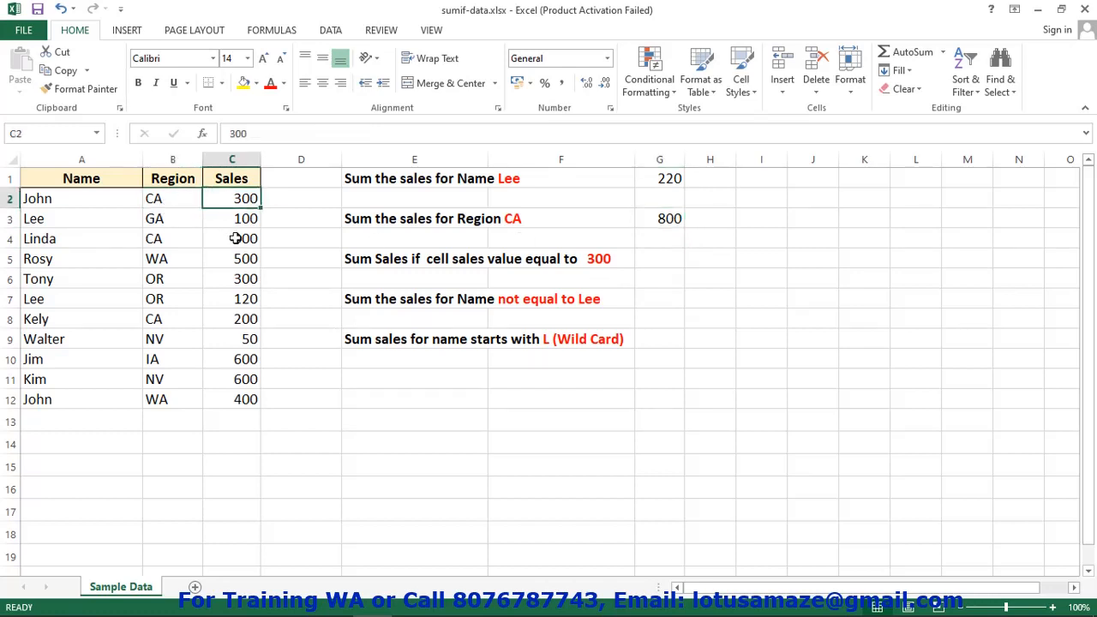
click(235, 238)
click(233, 320)
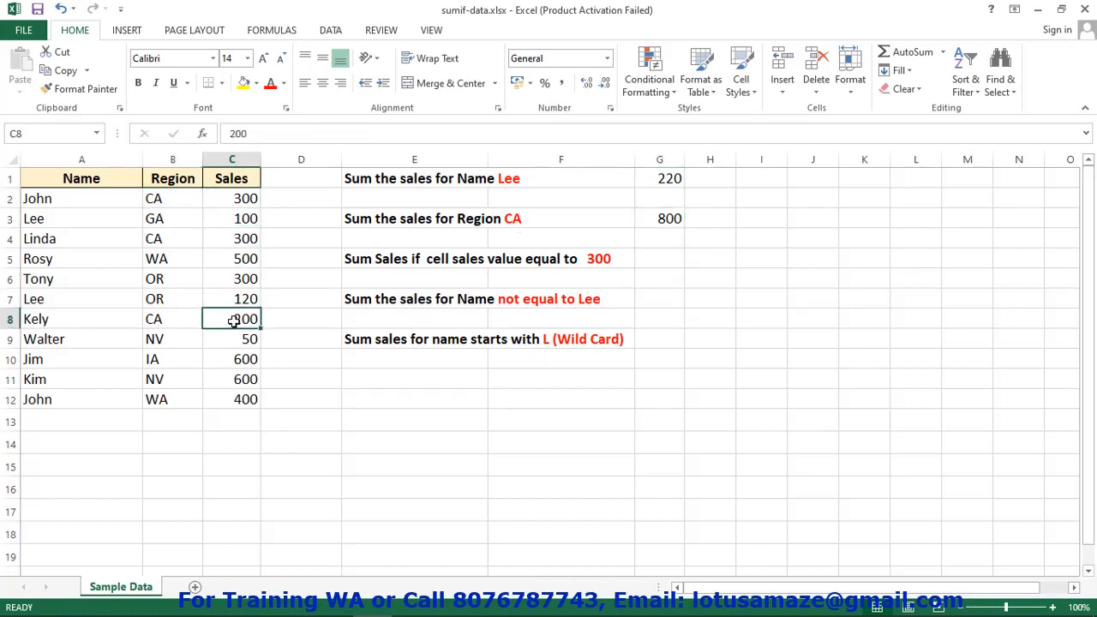
click(662, 225)
click(415, 268)
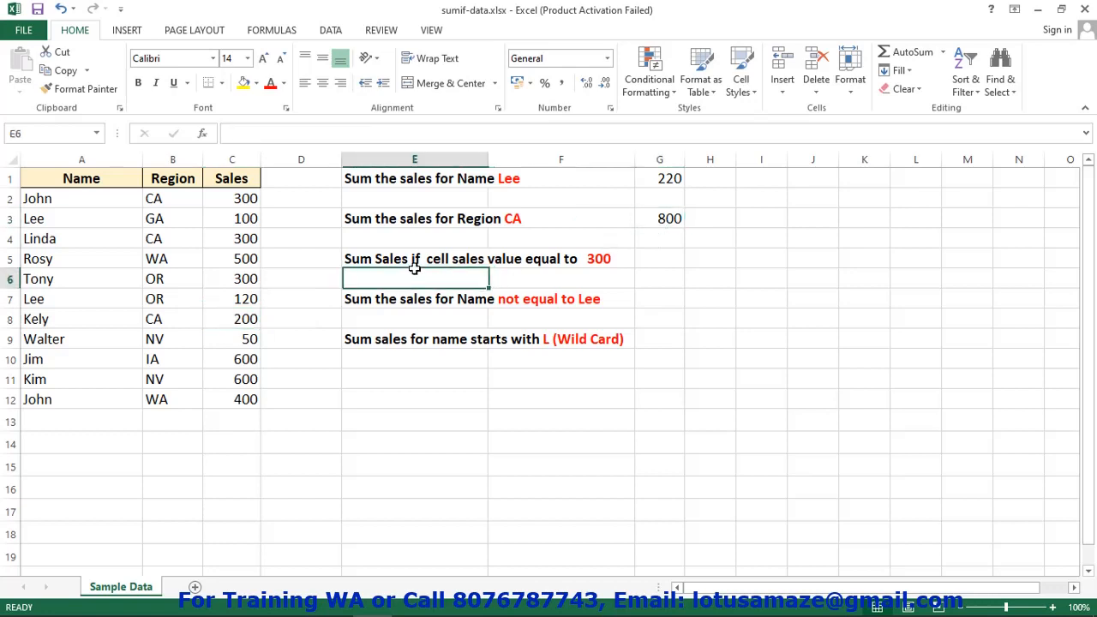
click(414, 266)
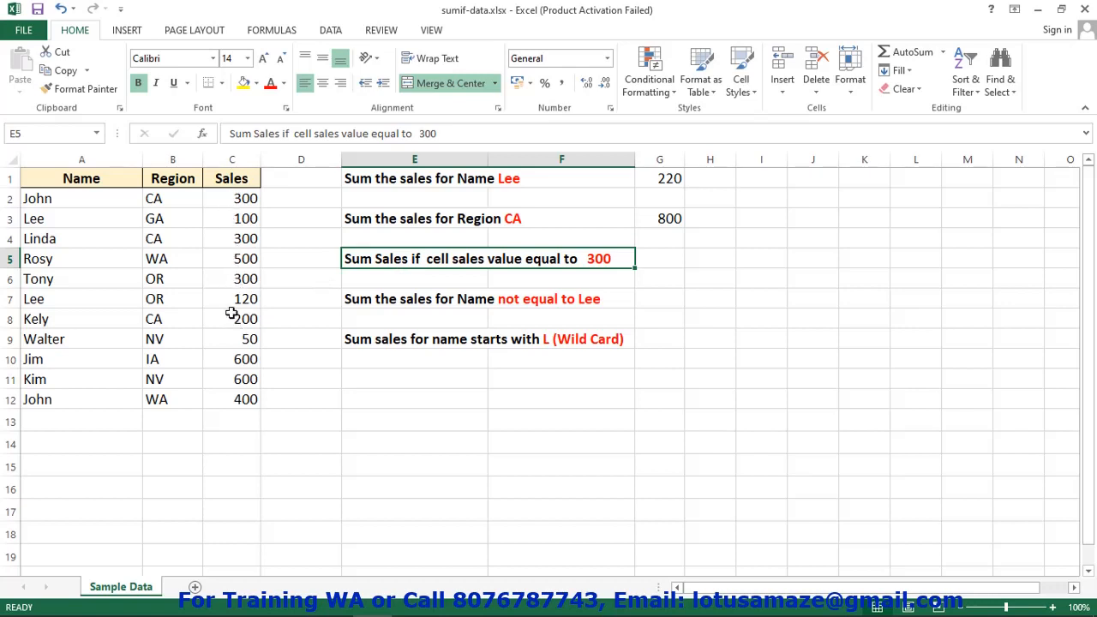
click(242, 199)
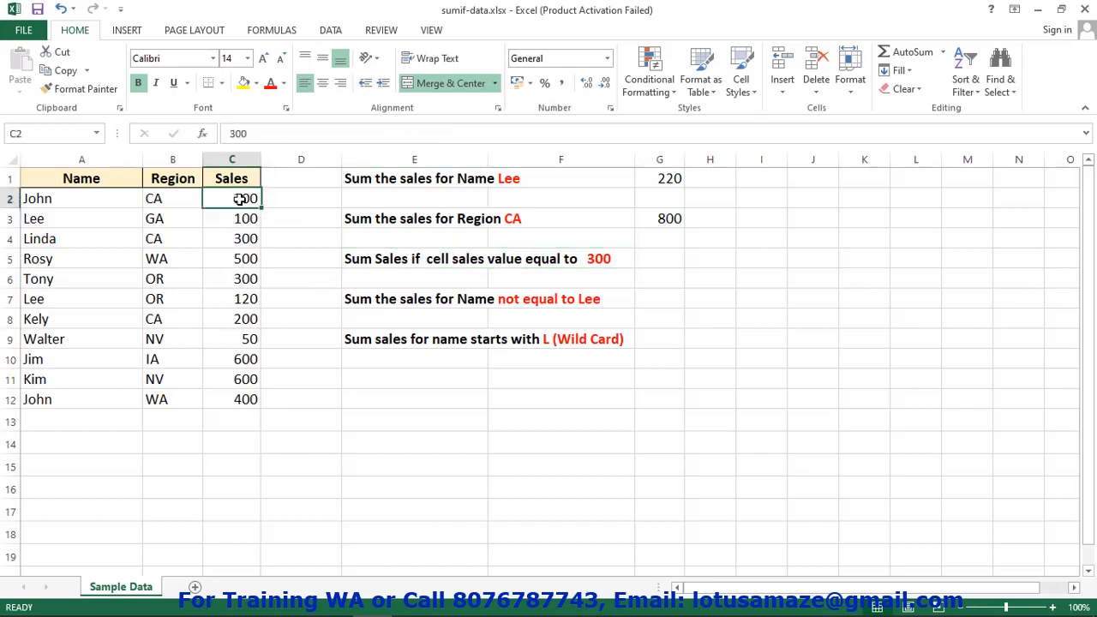
click(234, 234)
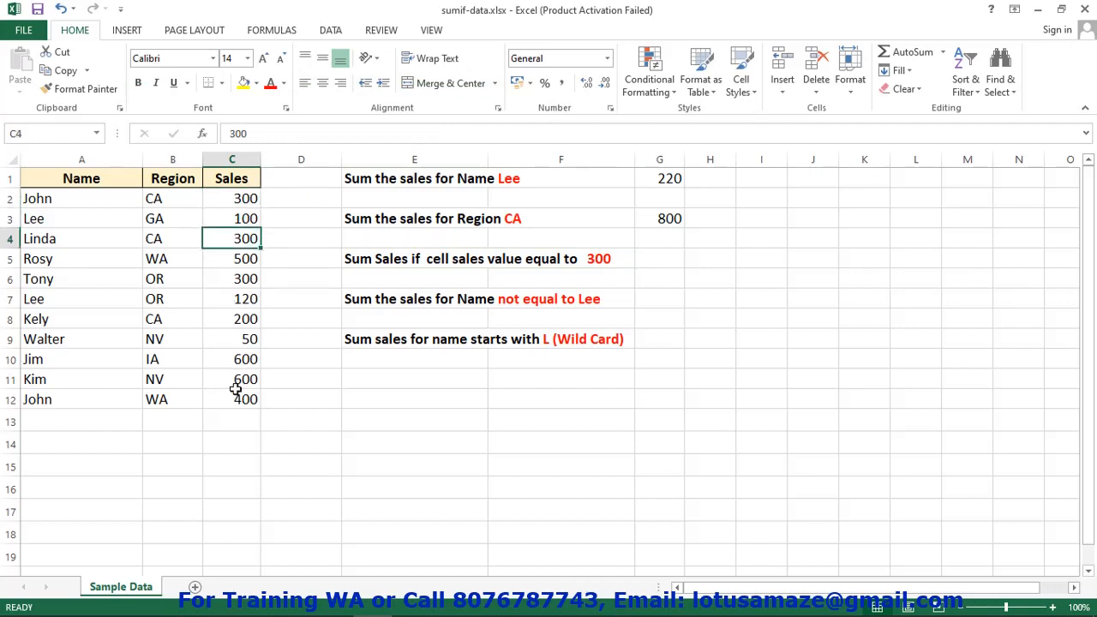
click(243, 279)
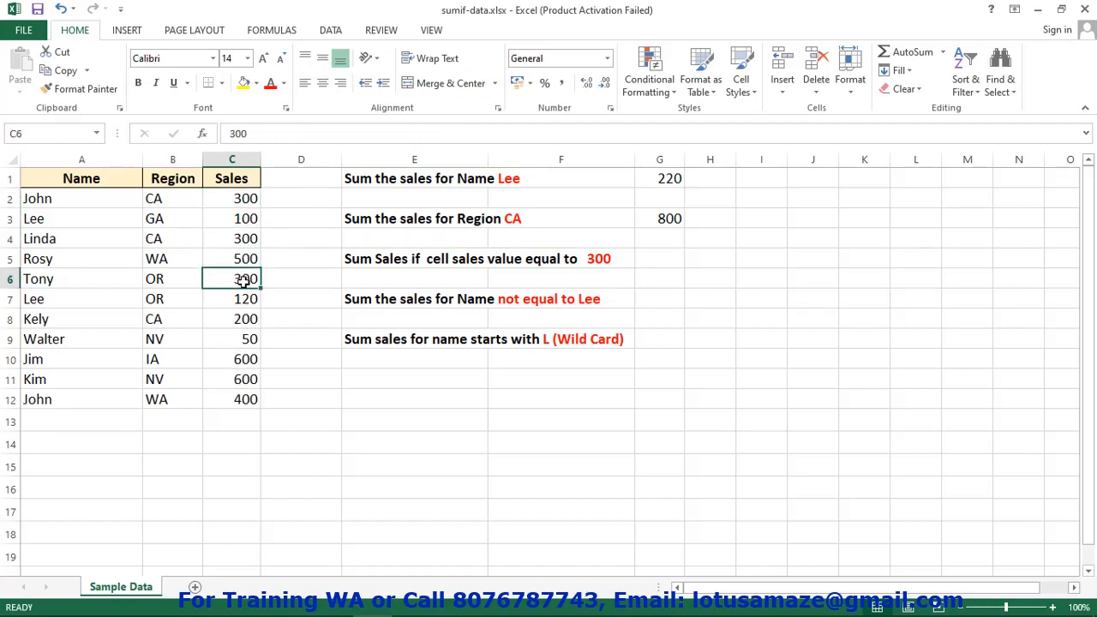
In G5, enter the formula =SUMIF(C2:C12,"=300") to total the sales values equal to 300
click(645, 258)
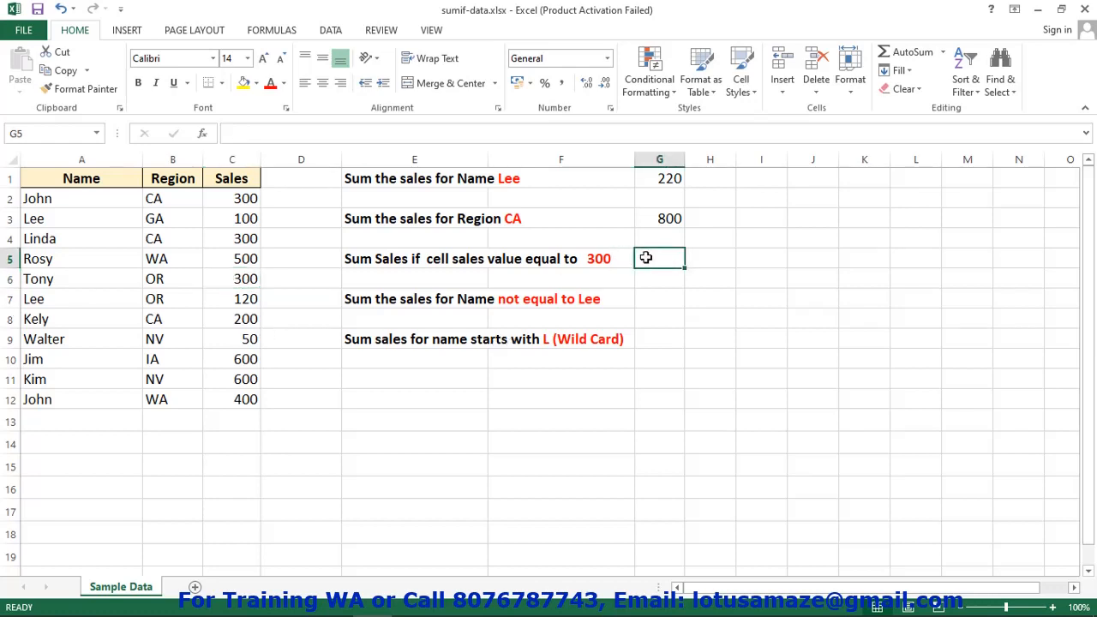
text(=)
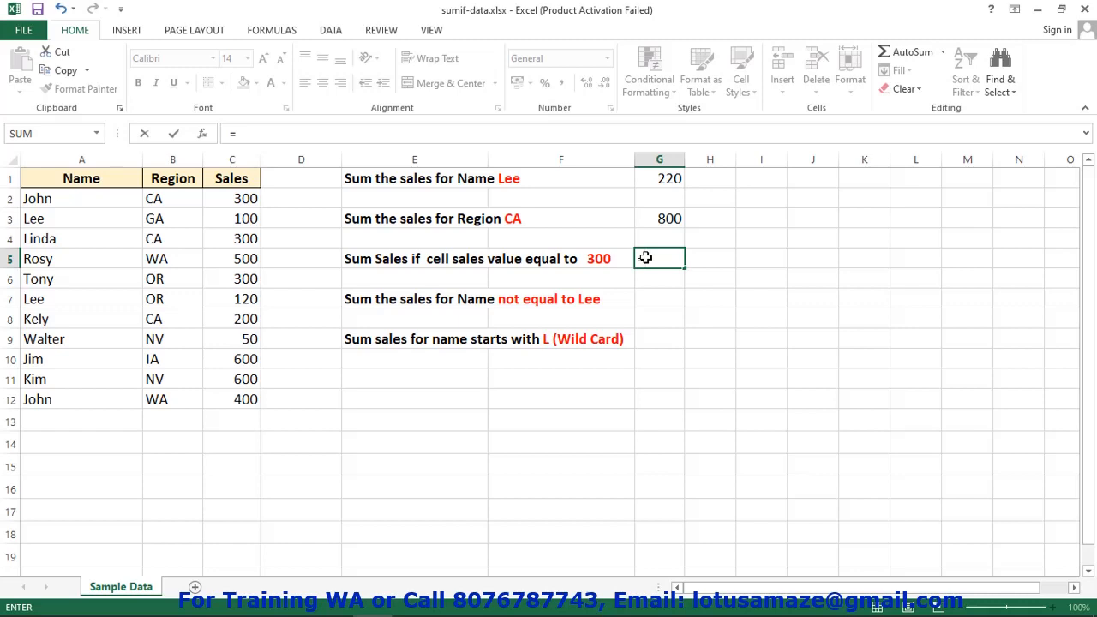
text(SUMIF)
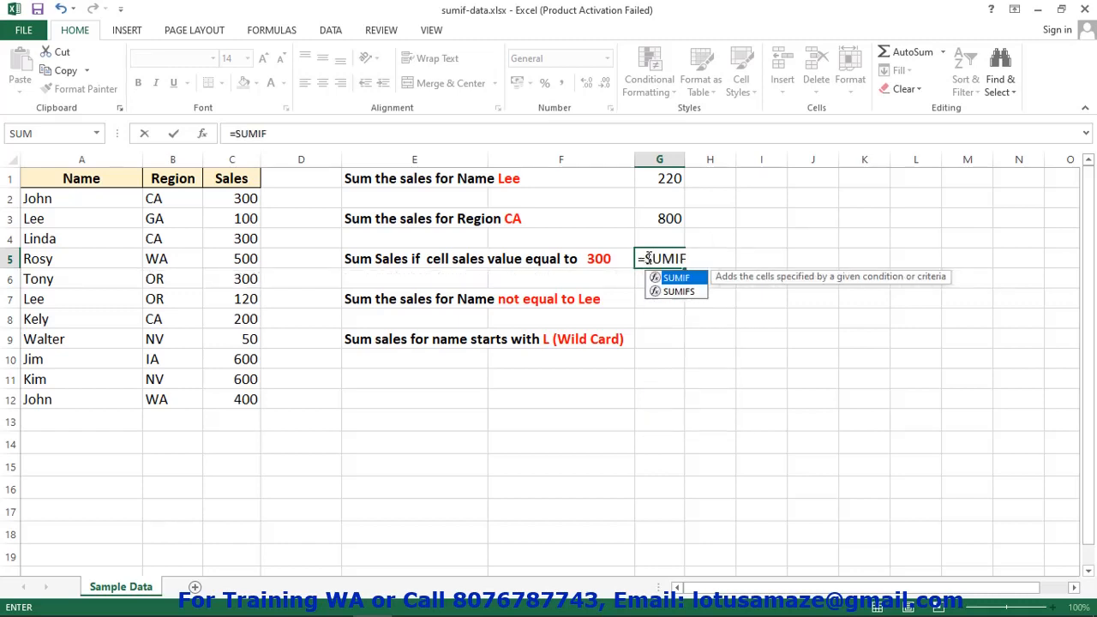
text(()
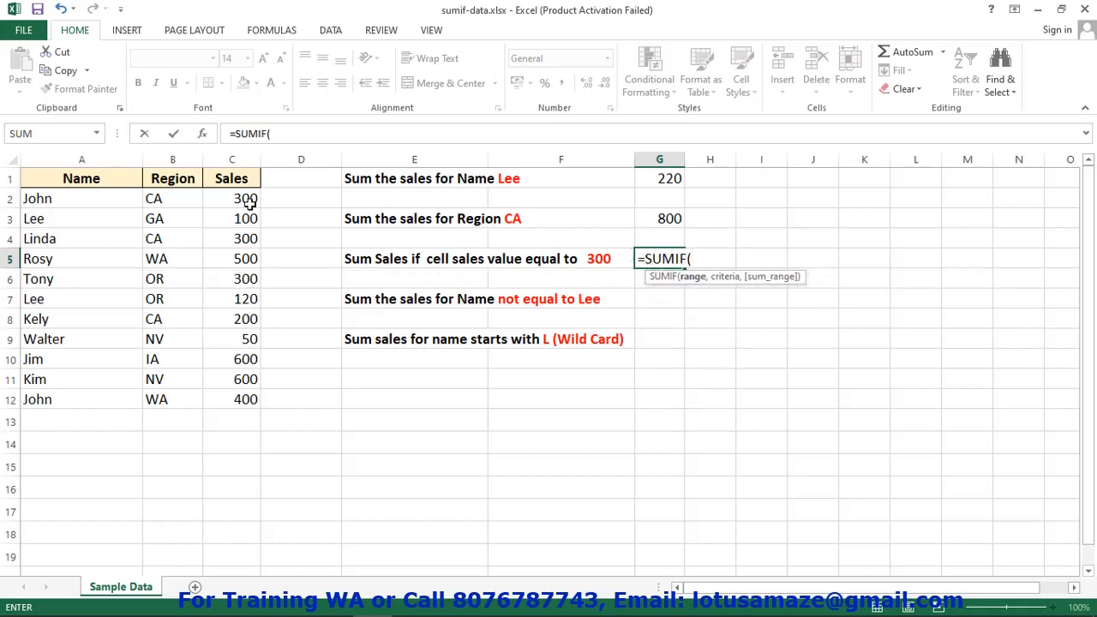
drag(246, 202, 248, 397)
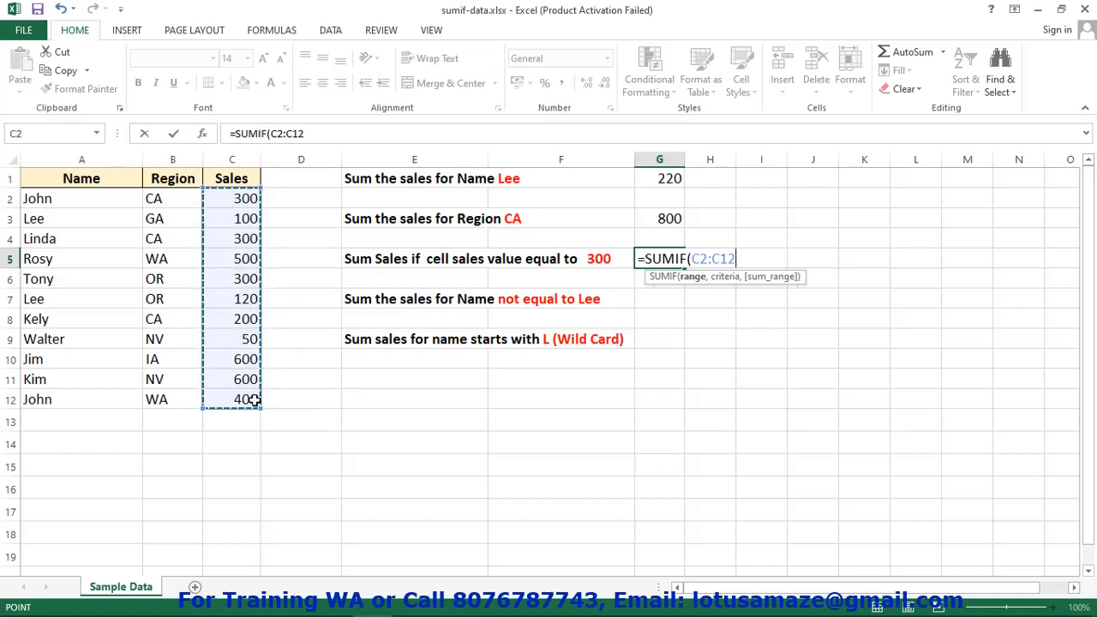
text(,)
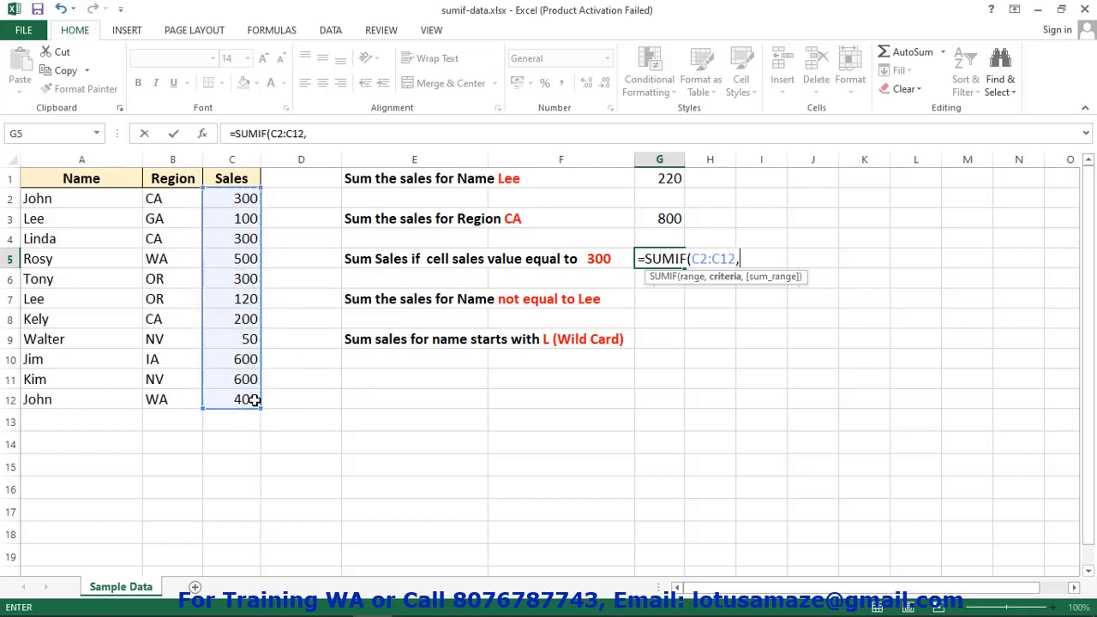
text("=300"))
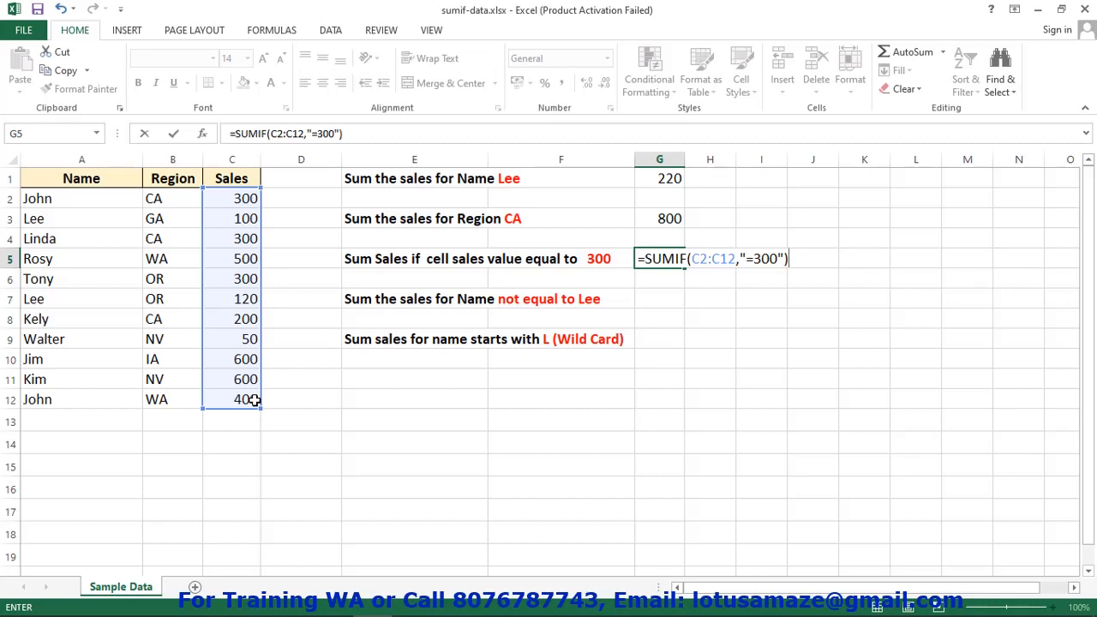
key(Return)
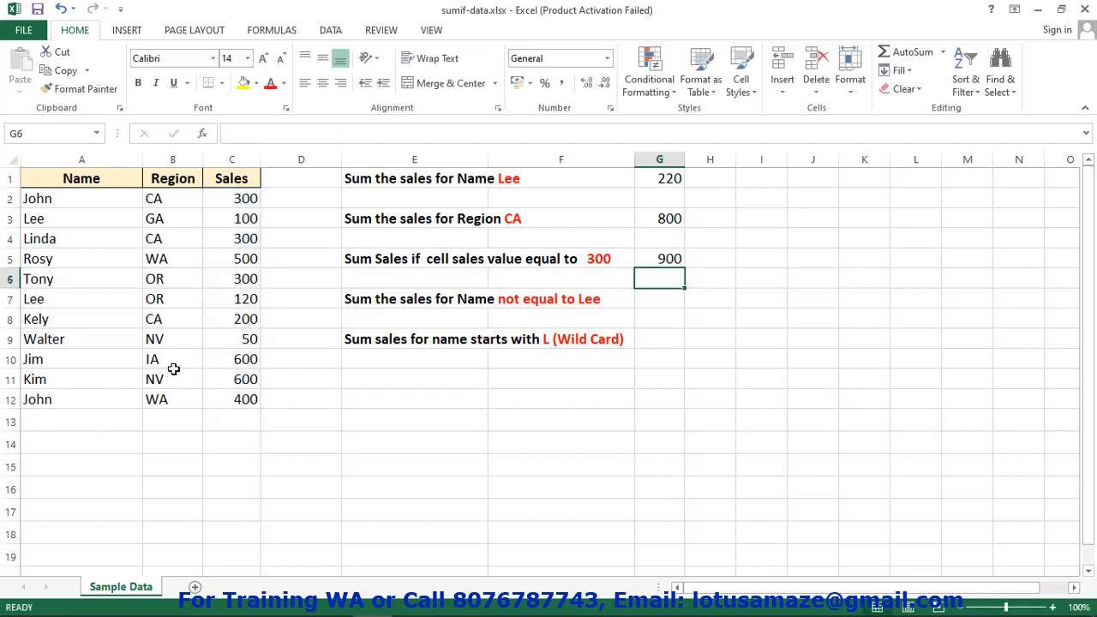
Check the G5 total against the sales cells equal to 300 in C2, C4 and C6
click(246, 199)
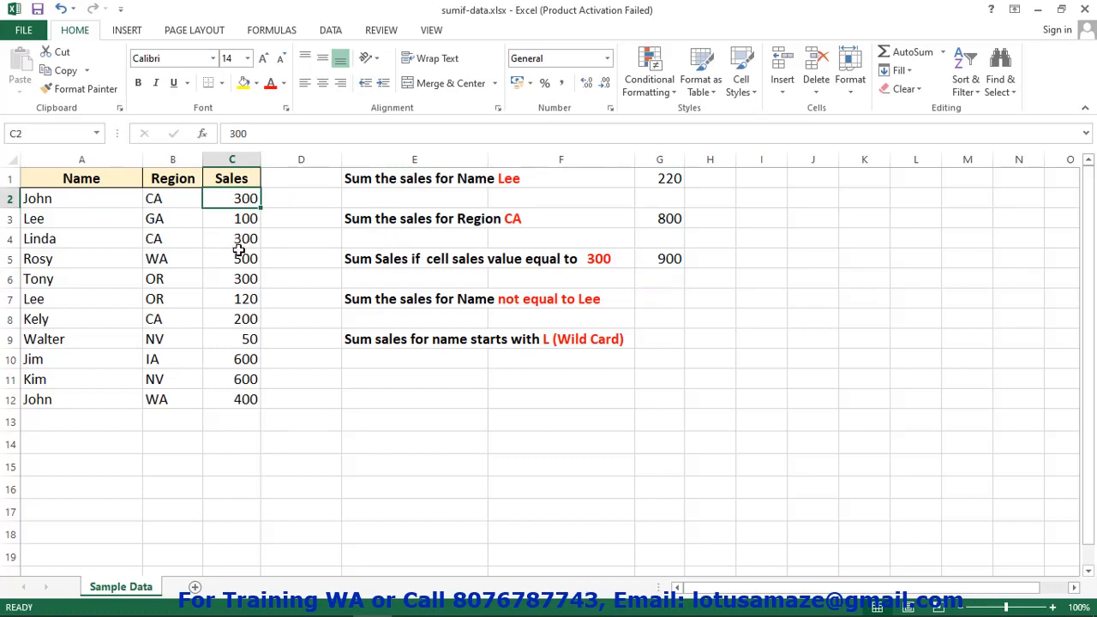
click(240, 243)
click(246, 280)
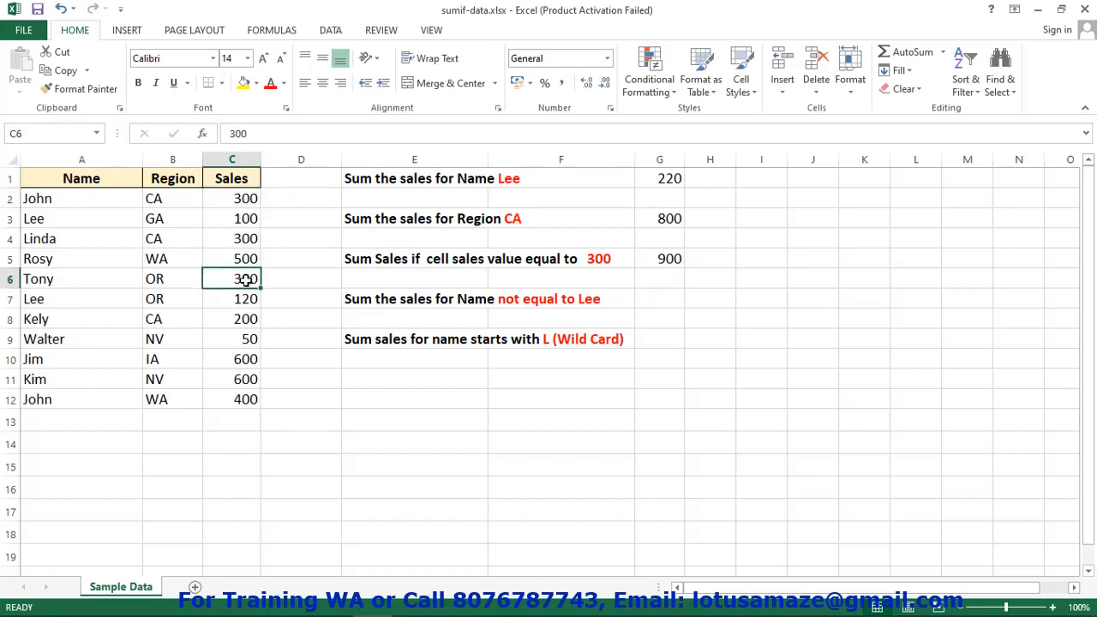
Change the criterion in the G5 SUMIF formula to ">500"
click(670, 258)
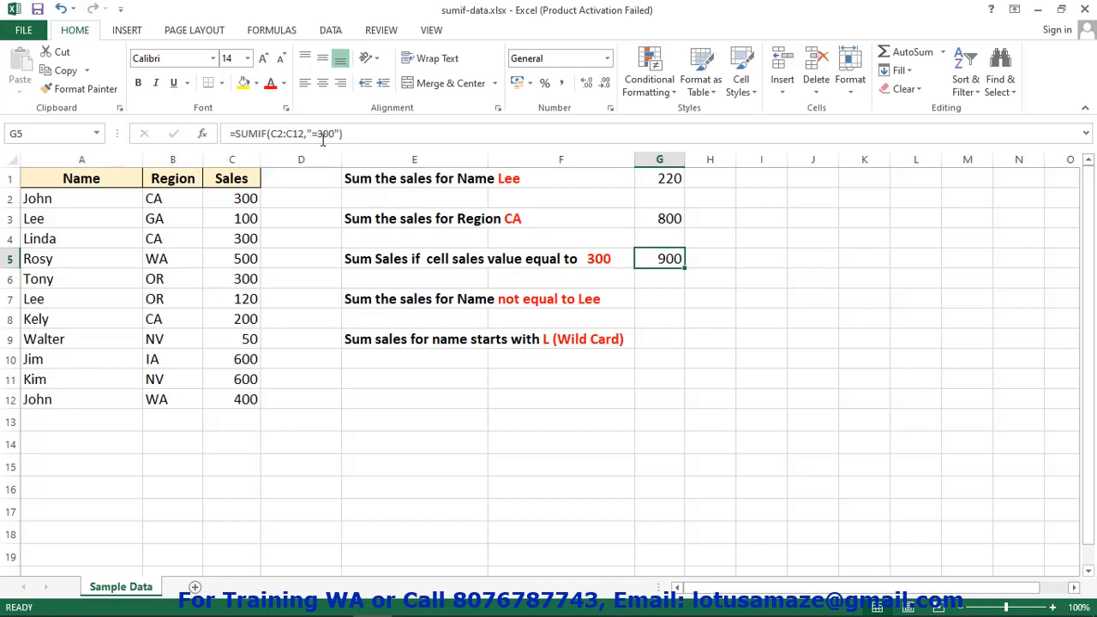
key(F2)
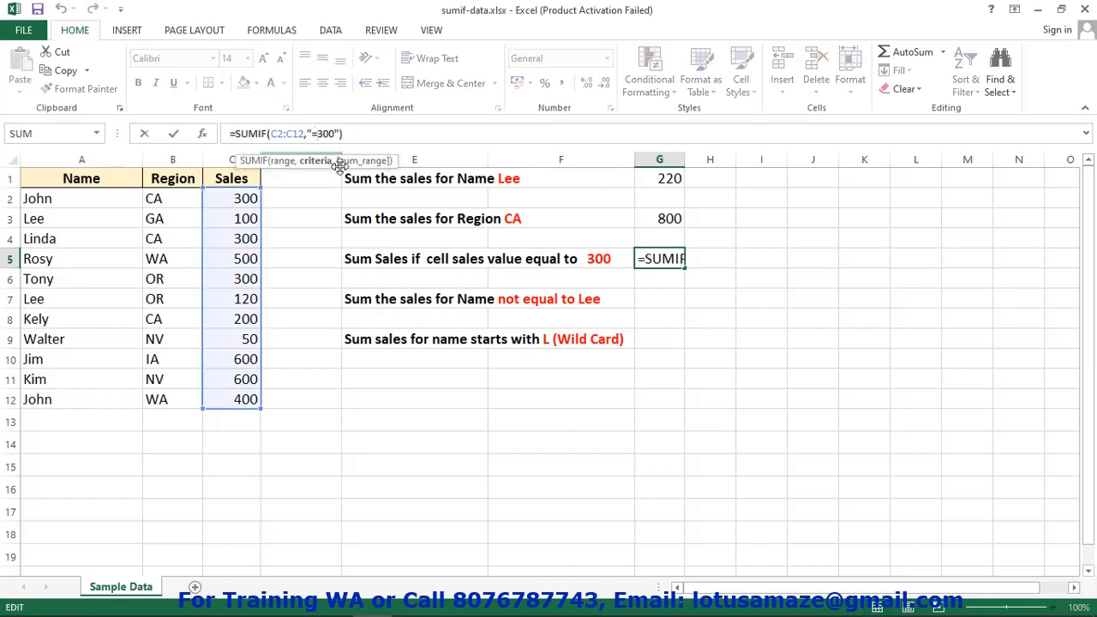
key(BackSpace)
text(>5)
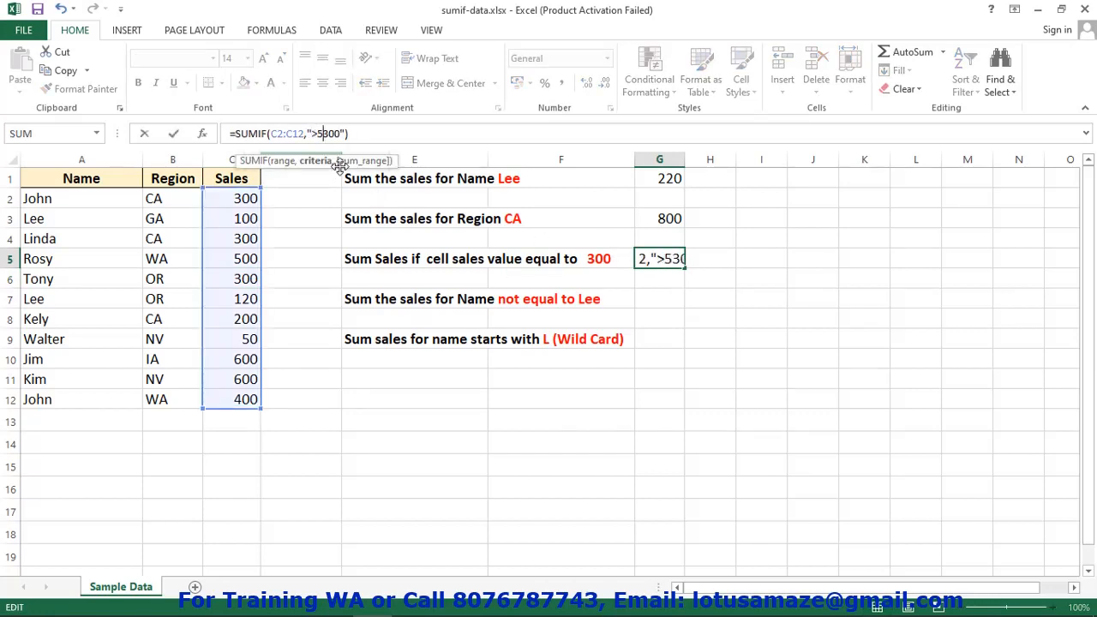
key(Delete)
key(Return)
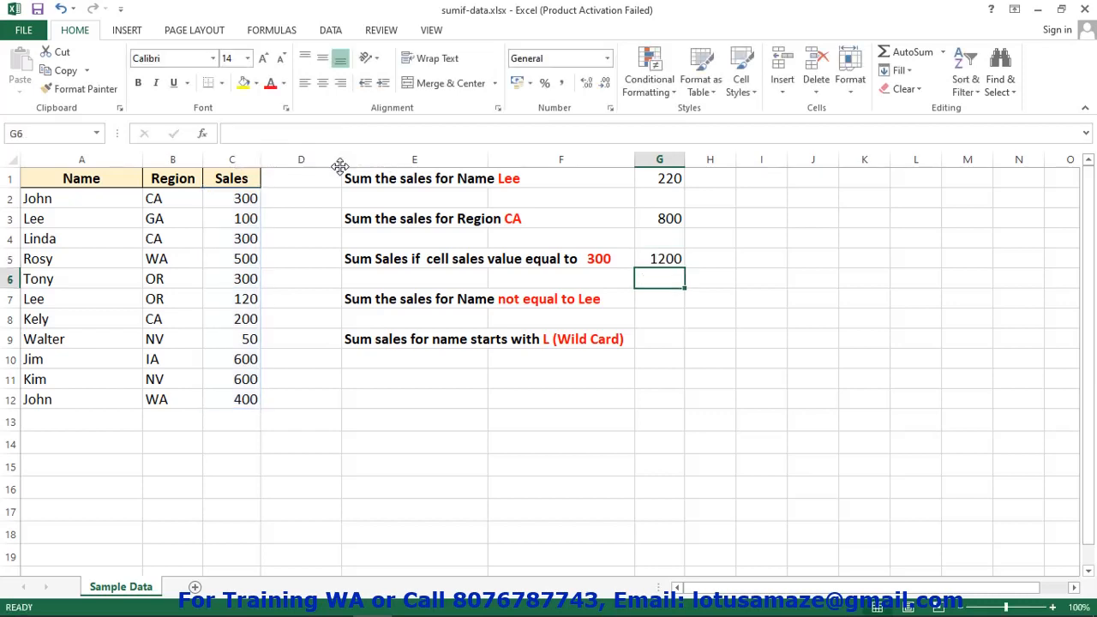
Check the G5 formula and total against the sales cells above 500 in C10 and C11
click(665, 258)
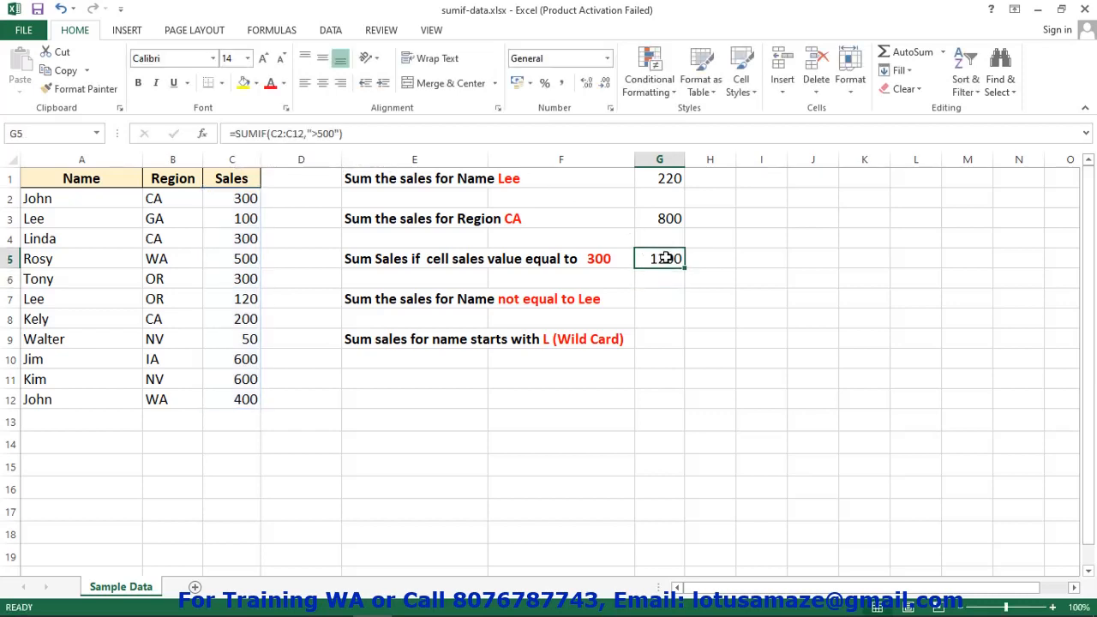
click(244, 358)
click(246, 380)
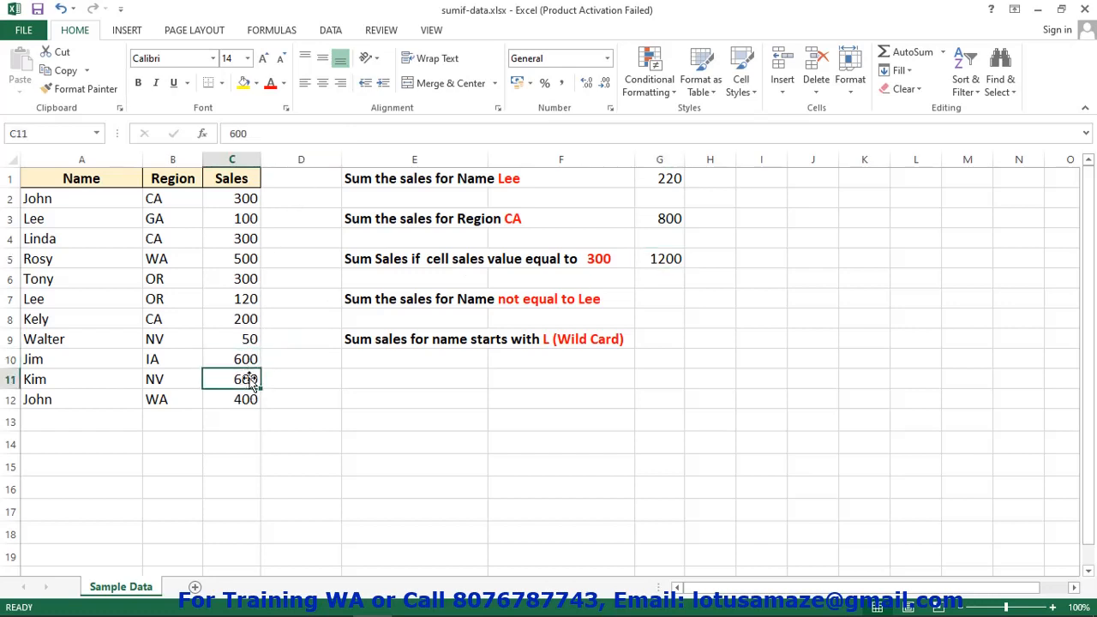
click(673, 260)
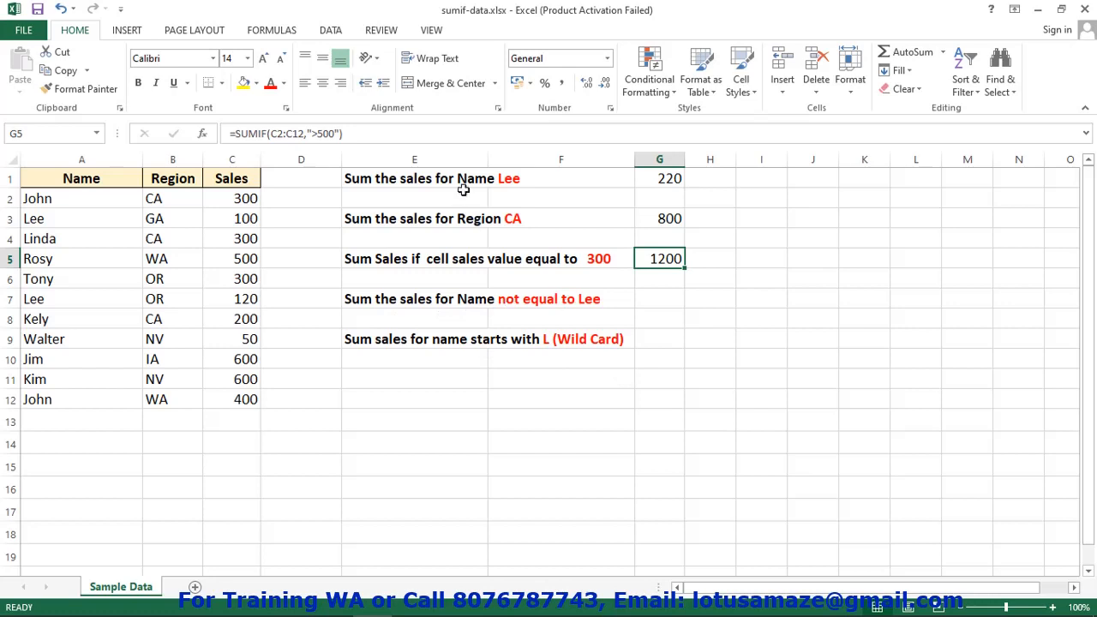
In G7, enter a SUMIF formula totalling C2:C12 where A2:A12 is not equal (<>) to the name given in the E7 task label
click(494, 300)
click(665, 299)
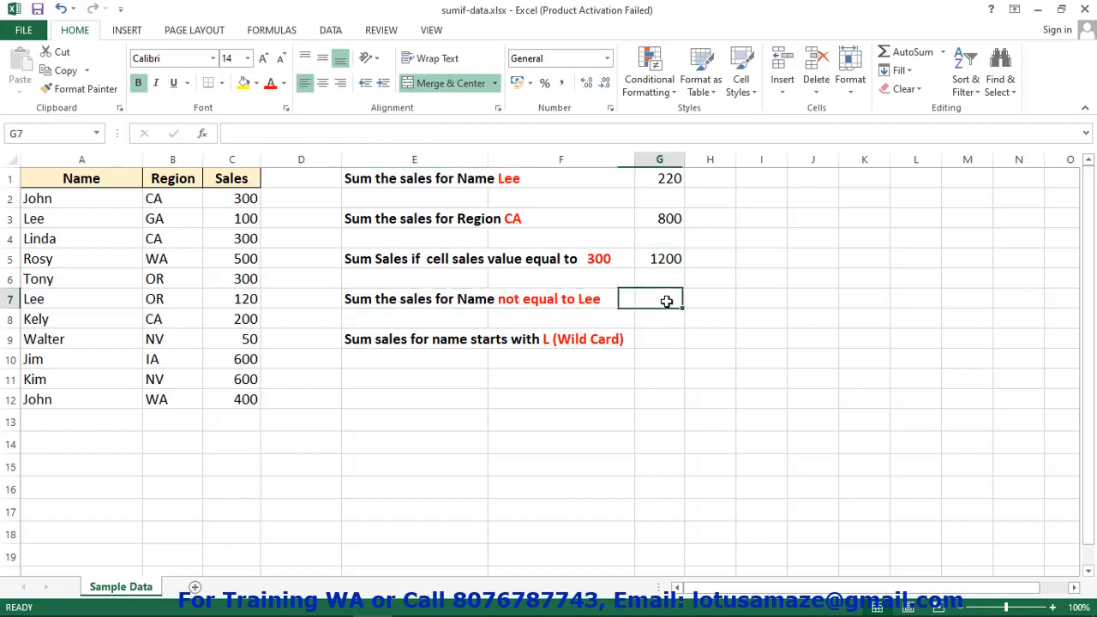
text(=)
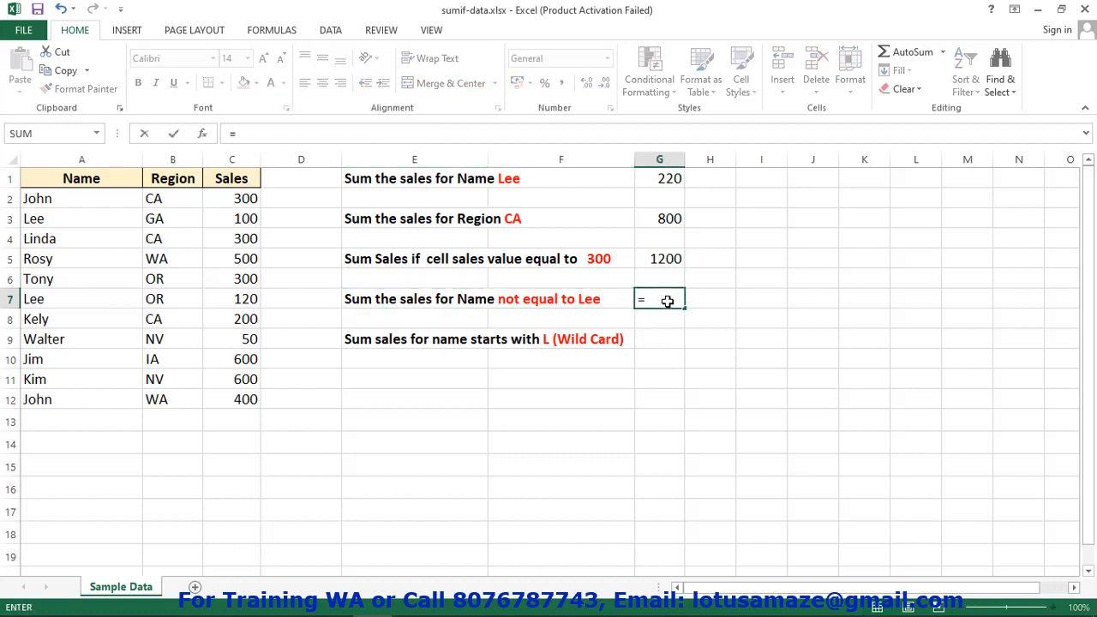
text(SUMIF()
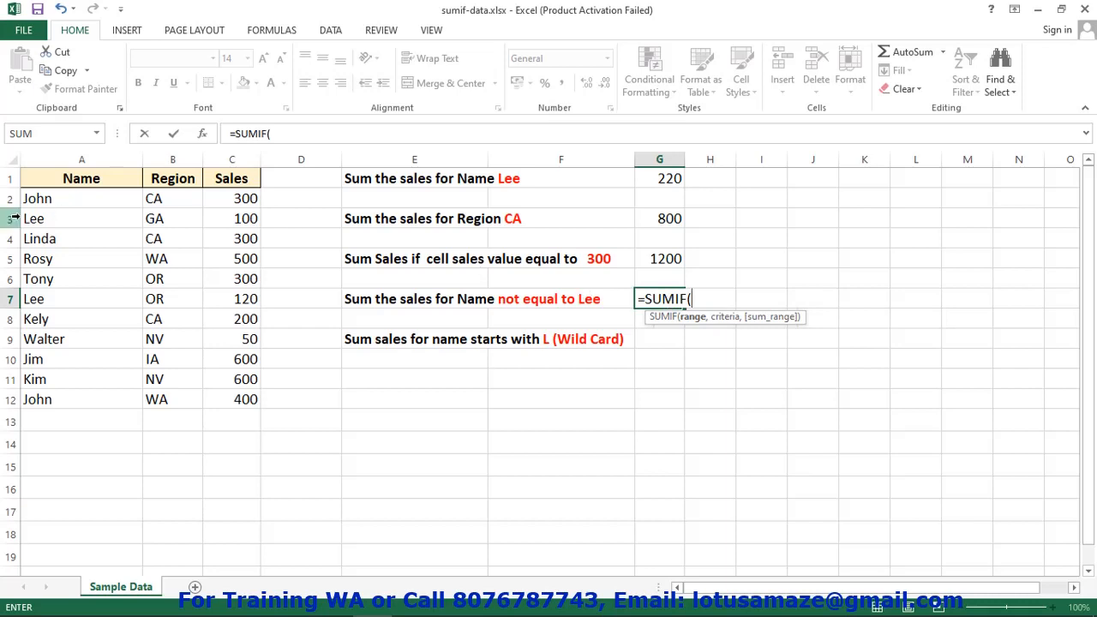
drag(34, 204, 43, 399)
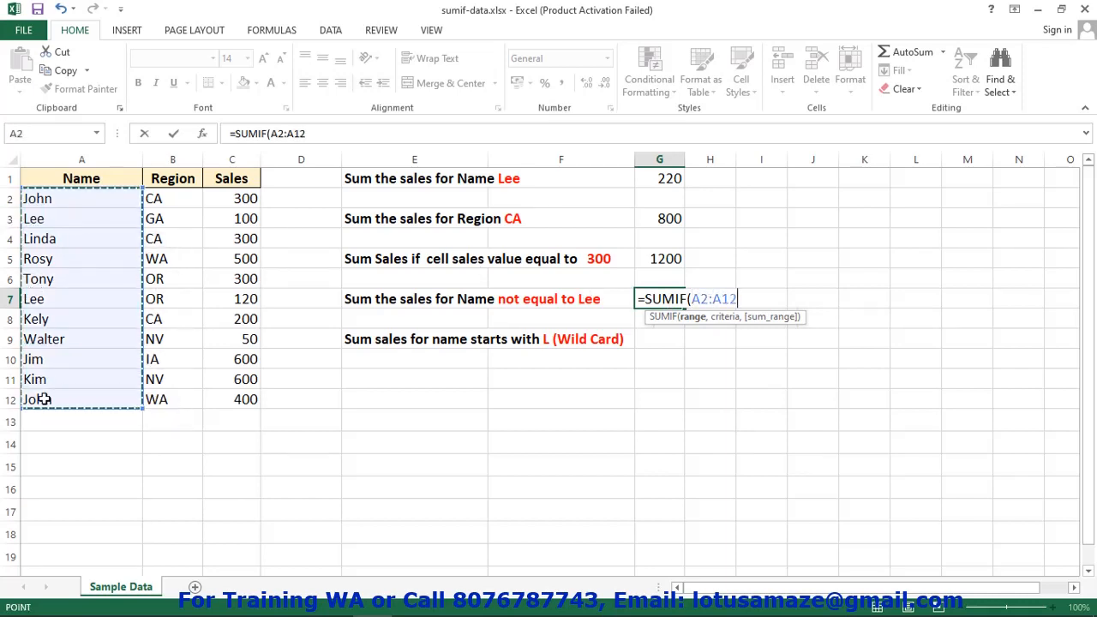
text(,")
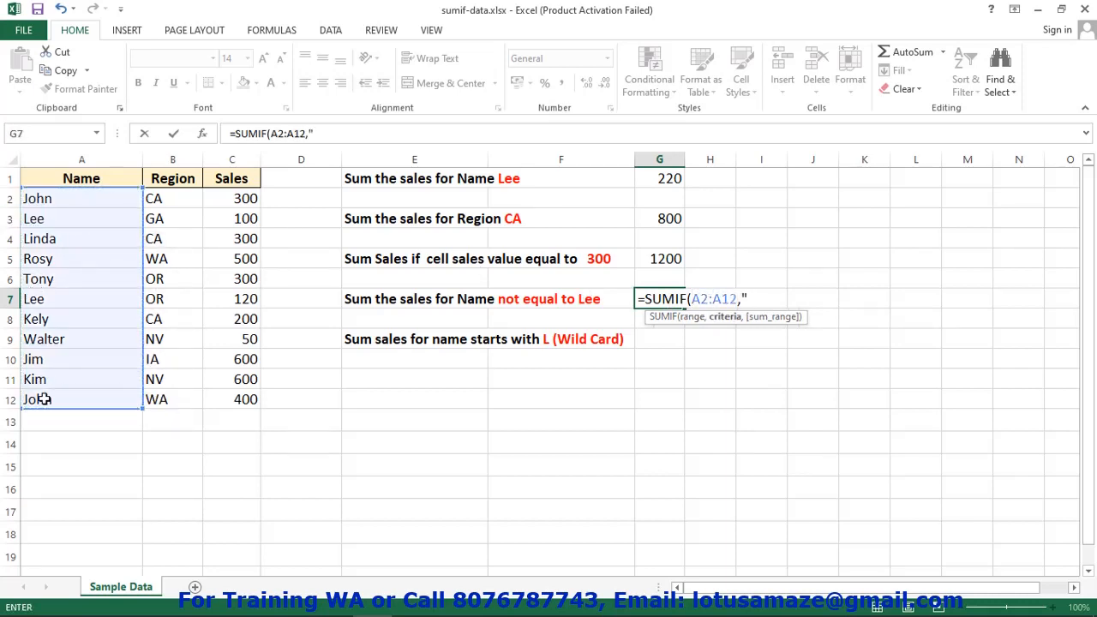
text(<>Lee",)
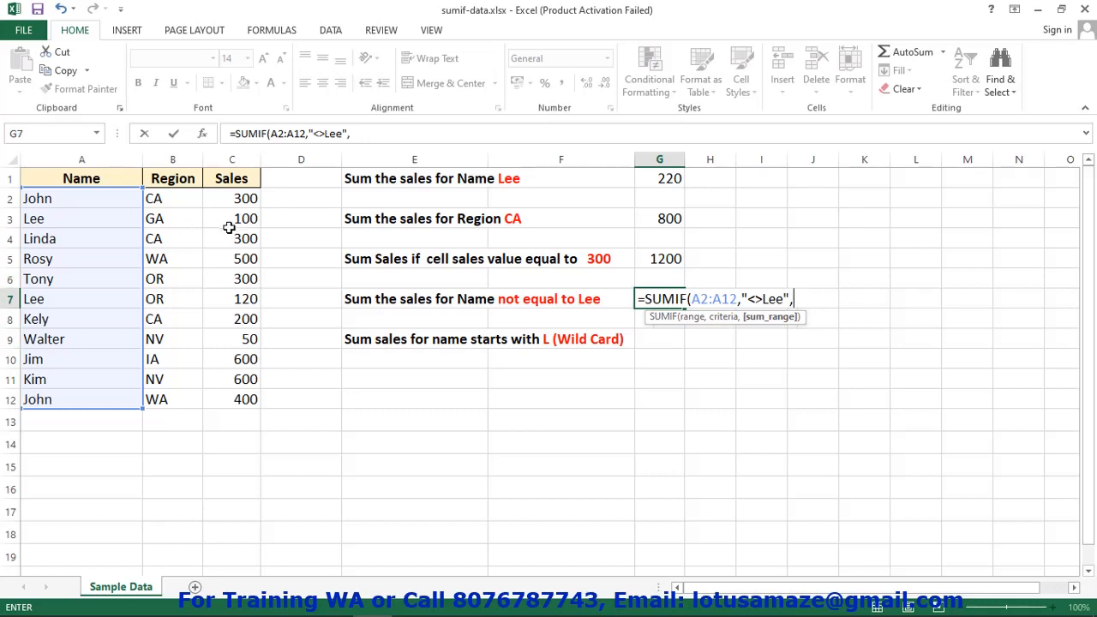
drag(235, 198, 243, 401)
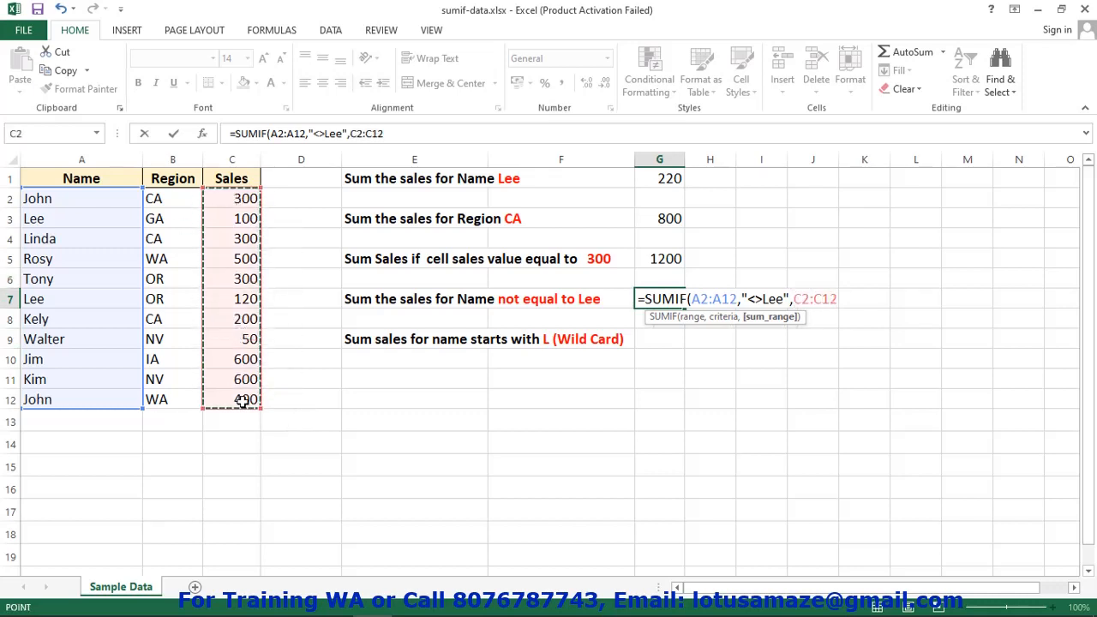
text())
key(Return)
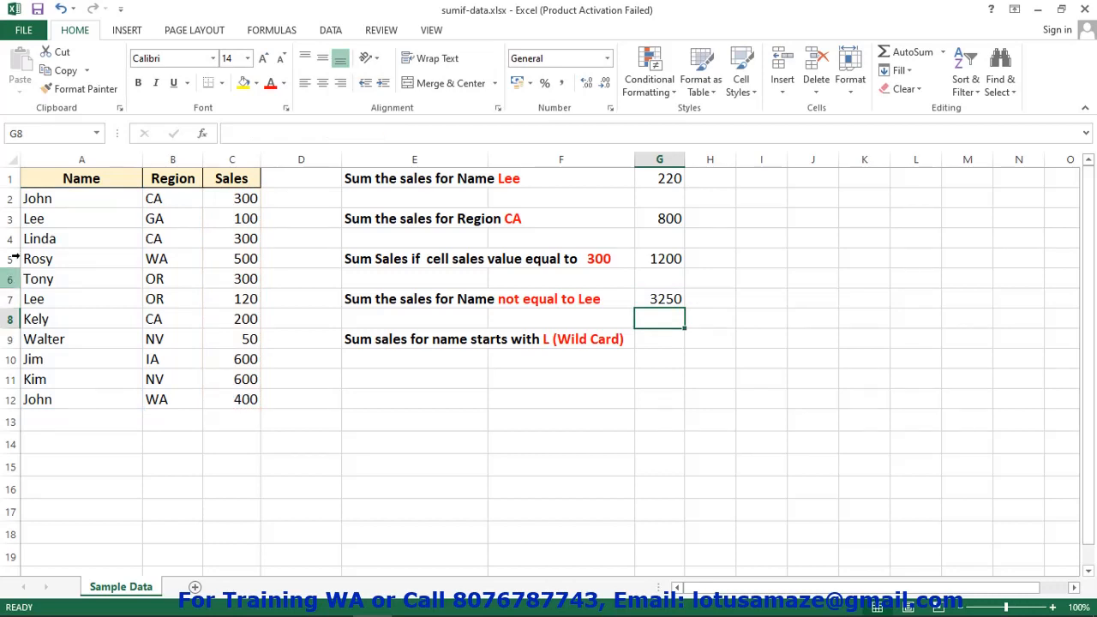
Examine the rows of the name excluded in G7 and their sales in C3 and C7
click(53, 222)
click(49, 296)
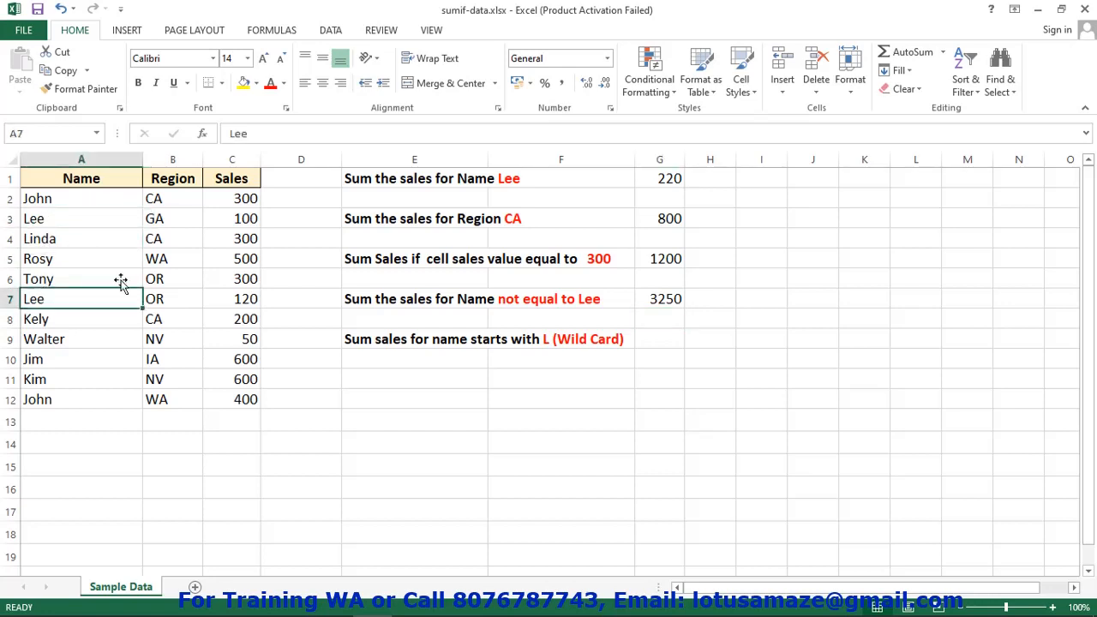
click(226, 222)
click(240, 301)
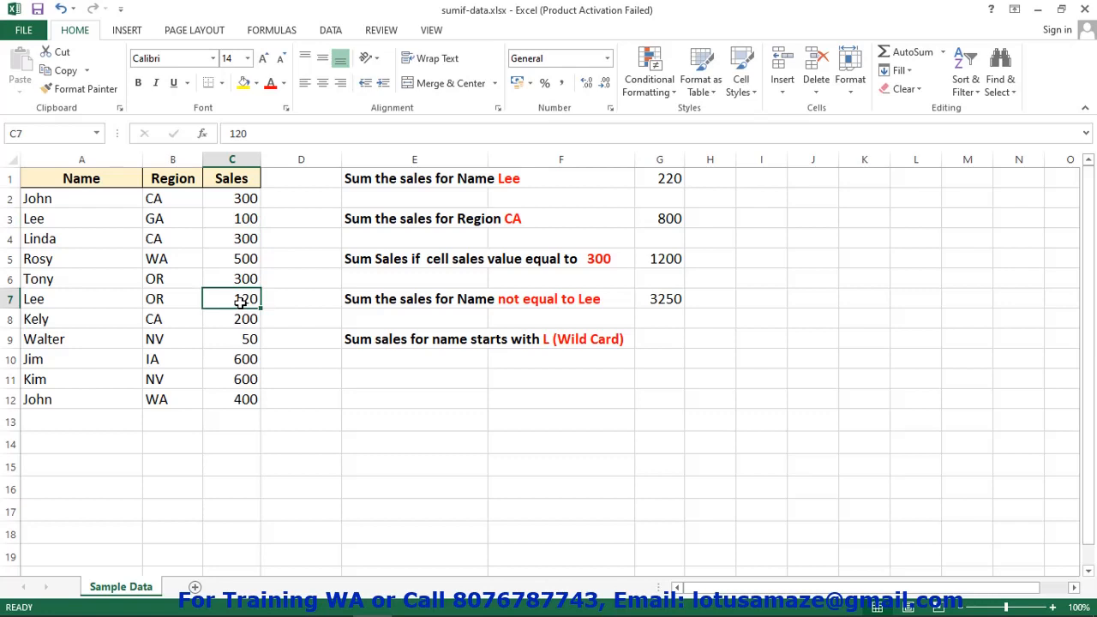
Add an AutoSum total of all the sales in C13, below the Sales column
click(248, 420)
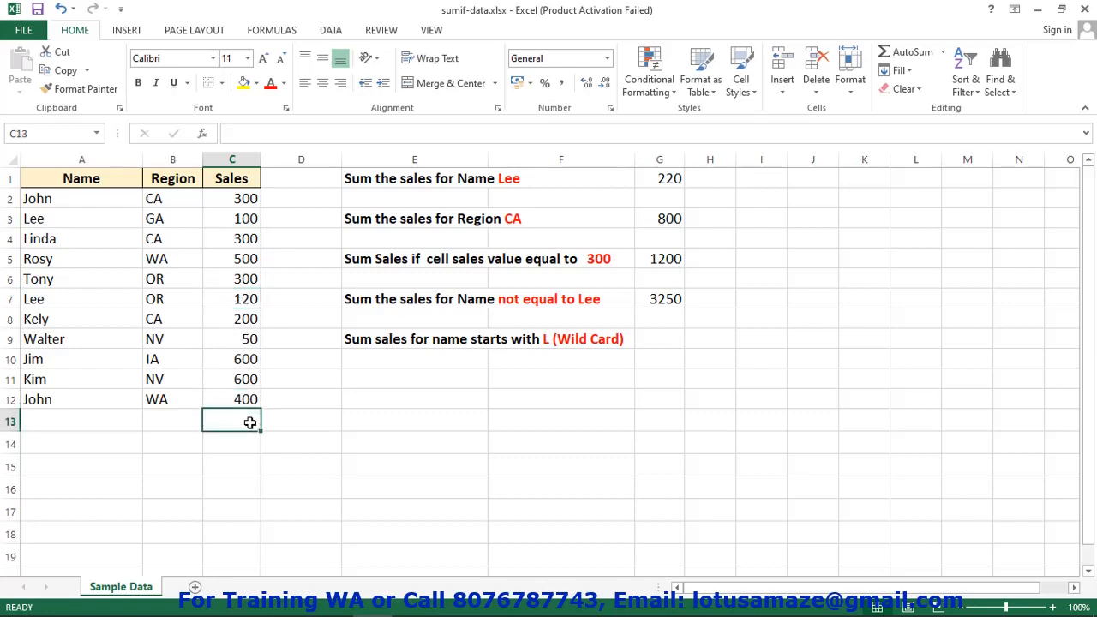
click(241, 200)
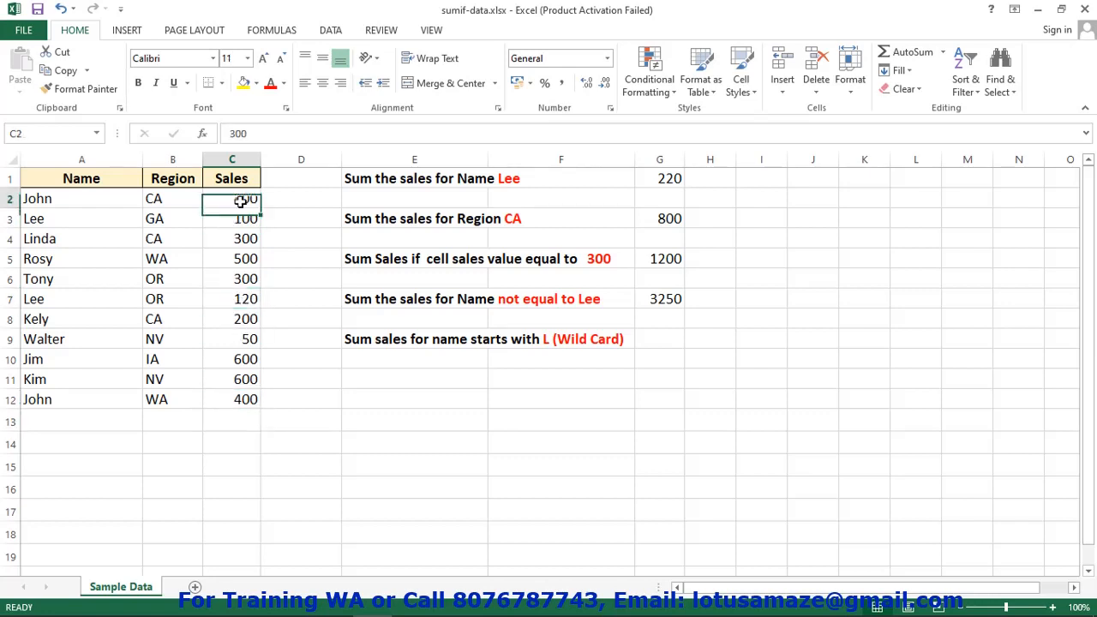
click(249, 421)
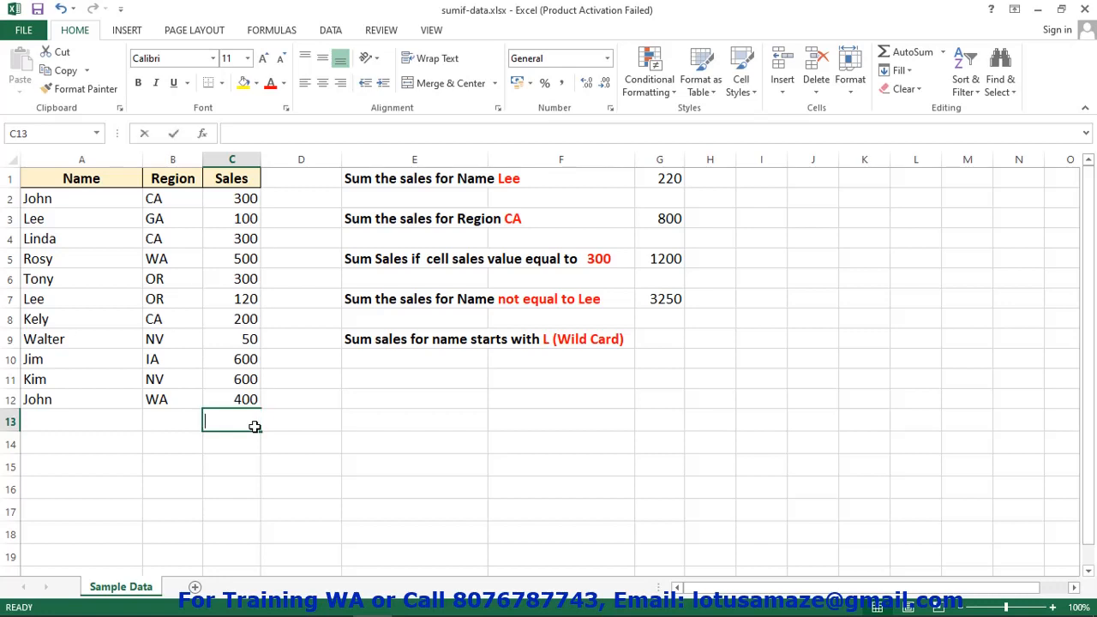
key(alt+equal)
key(Return)
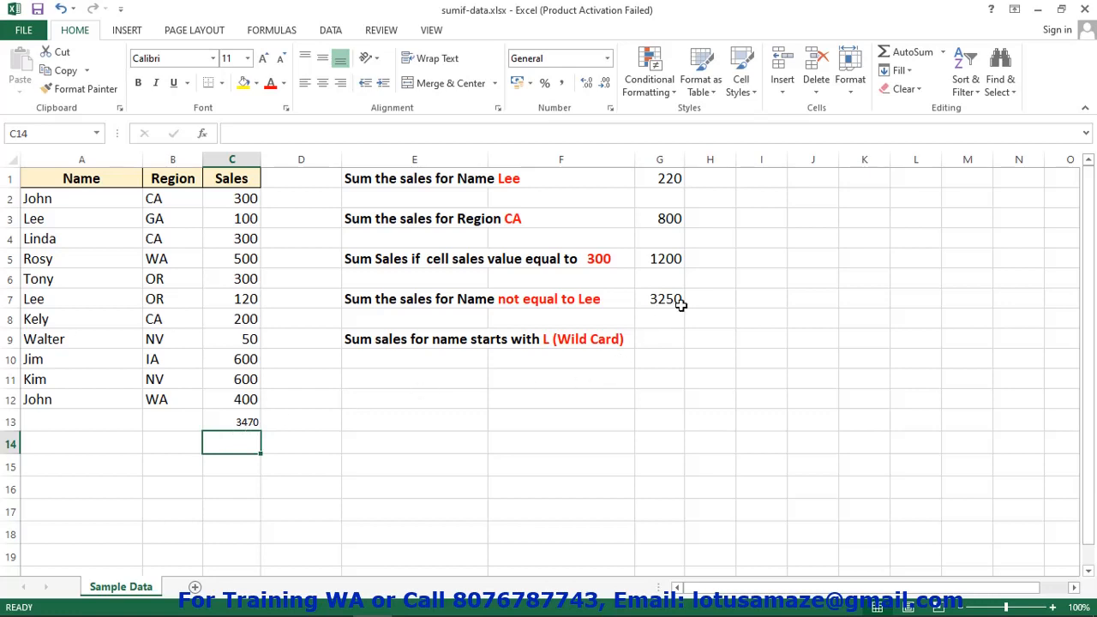
Check the G7 formula and total against the overall sales total and the excluded sales in C3 and C7
click(243, 220)
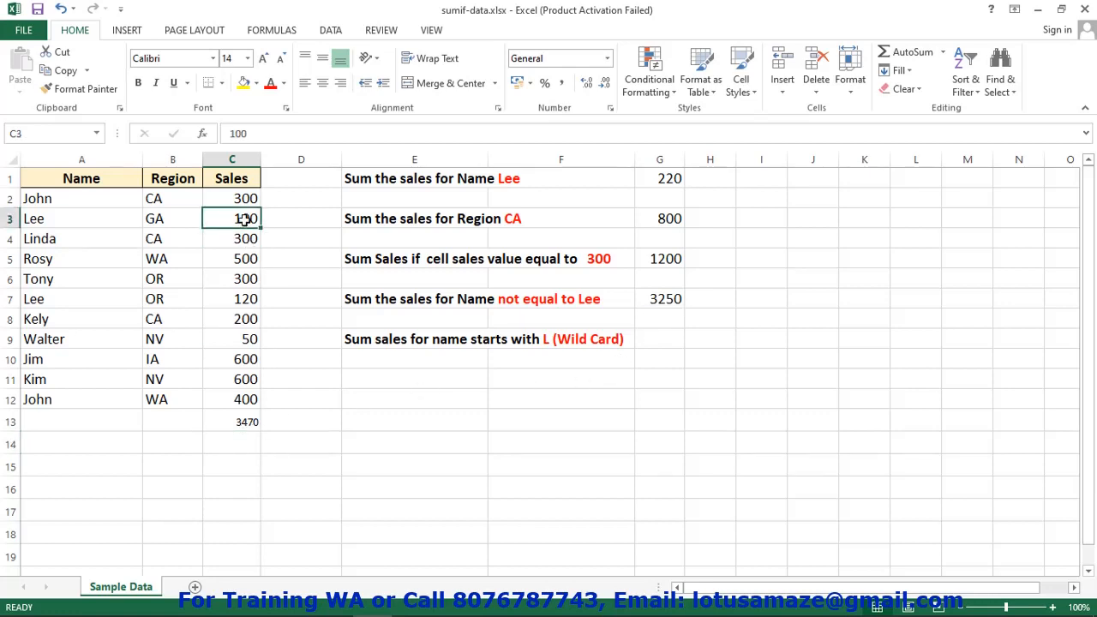
click(254, 300)
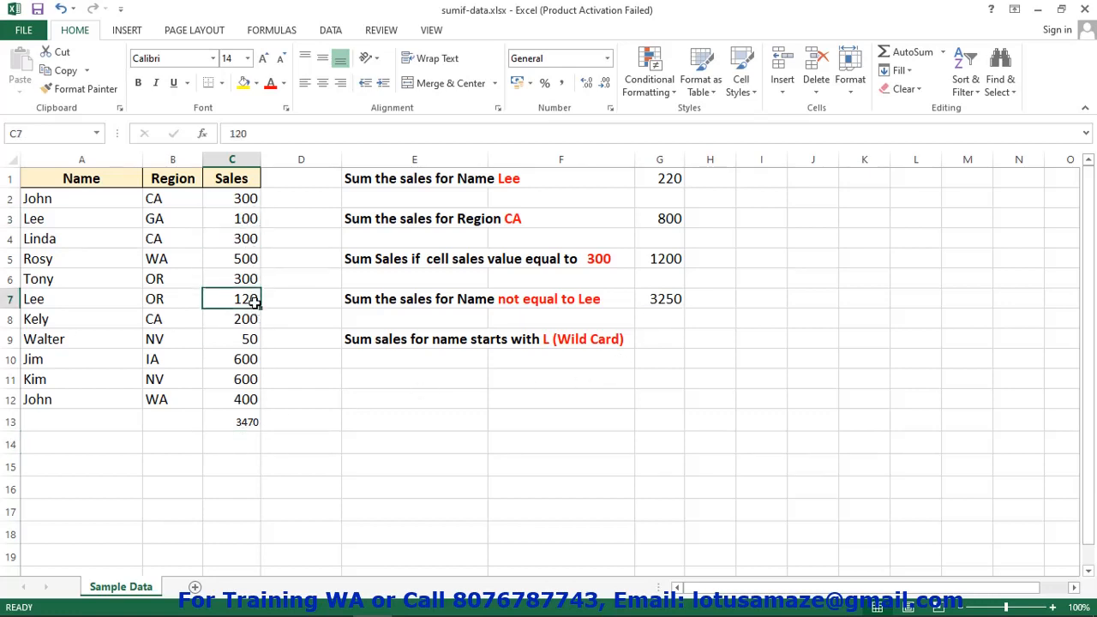
click(657, 301)
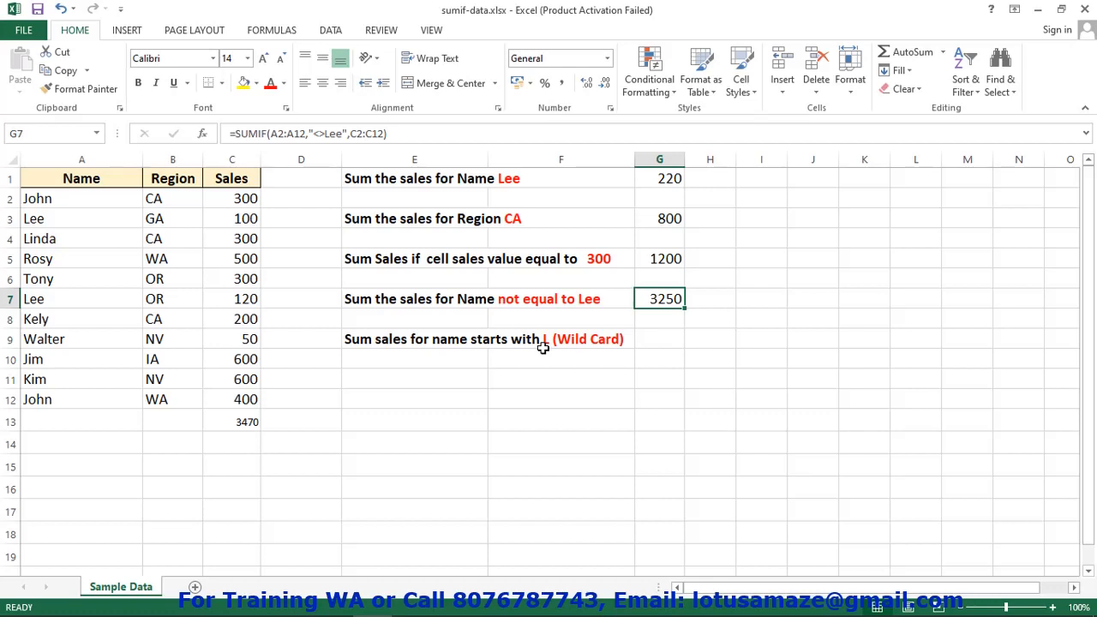
In G9, enter a SUMIF formula totalling C2:C12 where A2:A12 matches the wildcard criterion "=L*"
click(672, 335)
text(=)
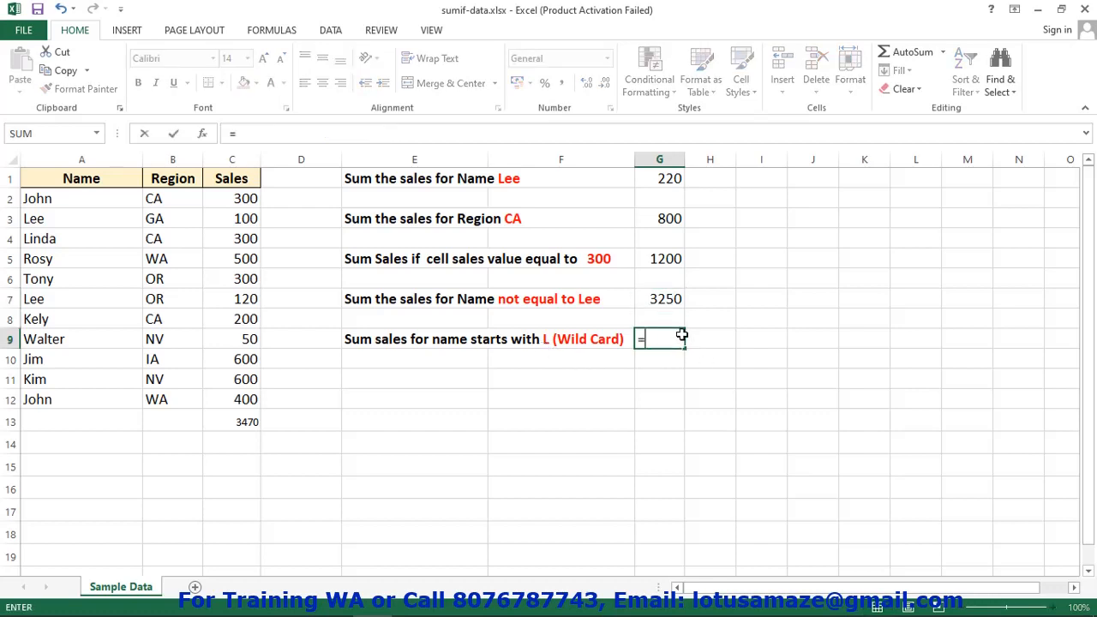
text(SUMIF()
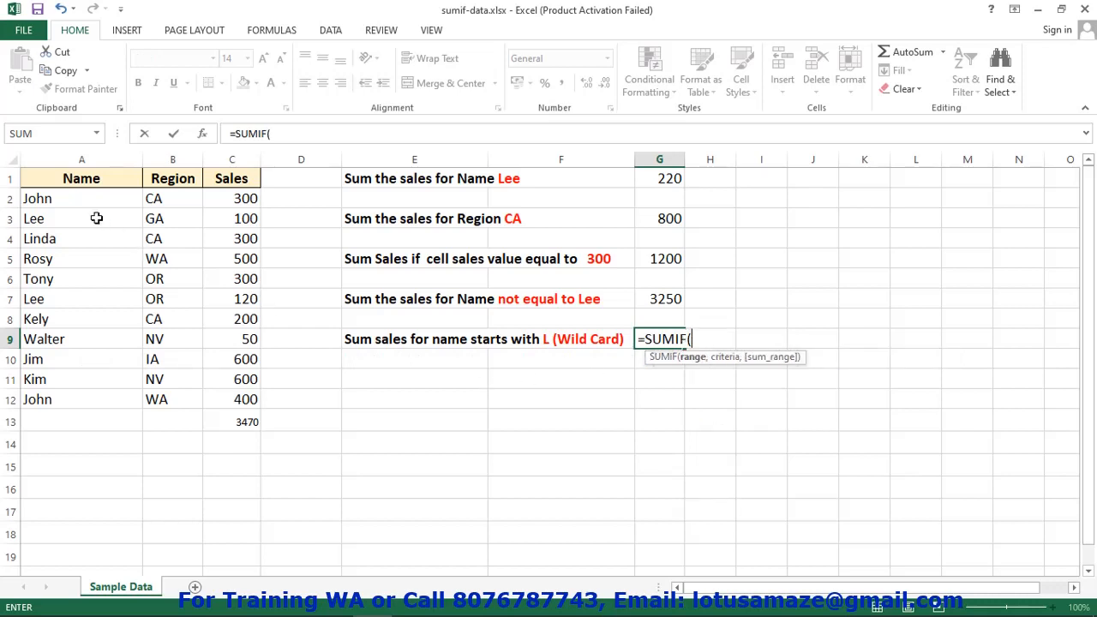
drag(43, 199, 59, 395)
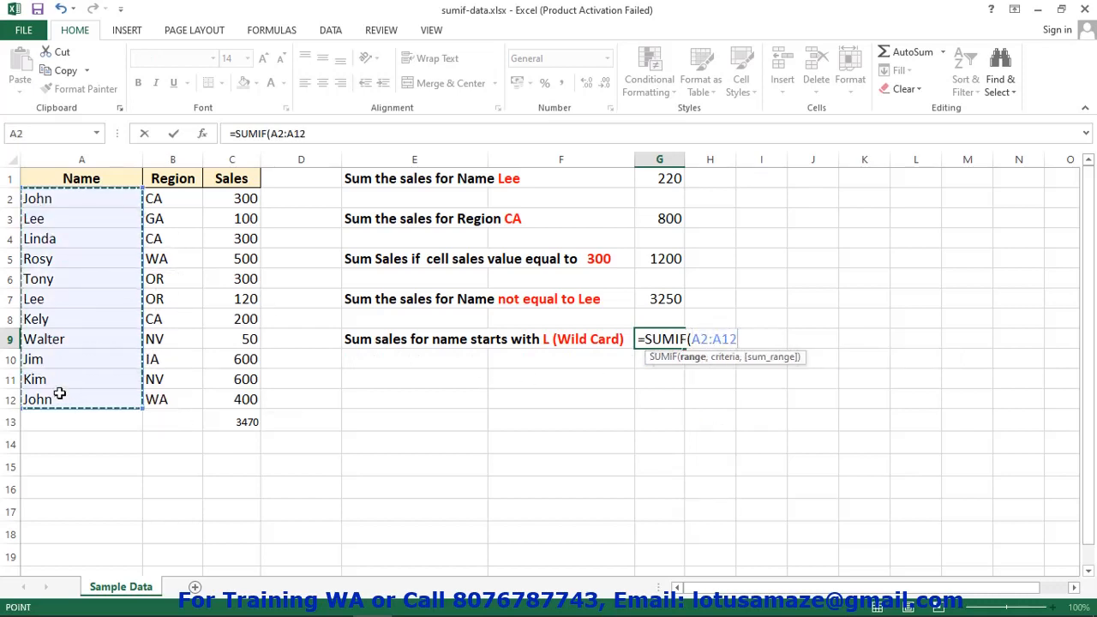
text(,)
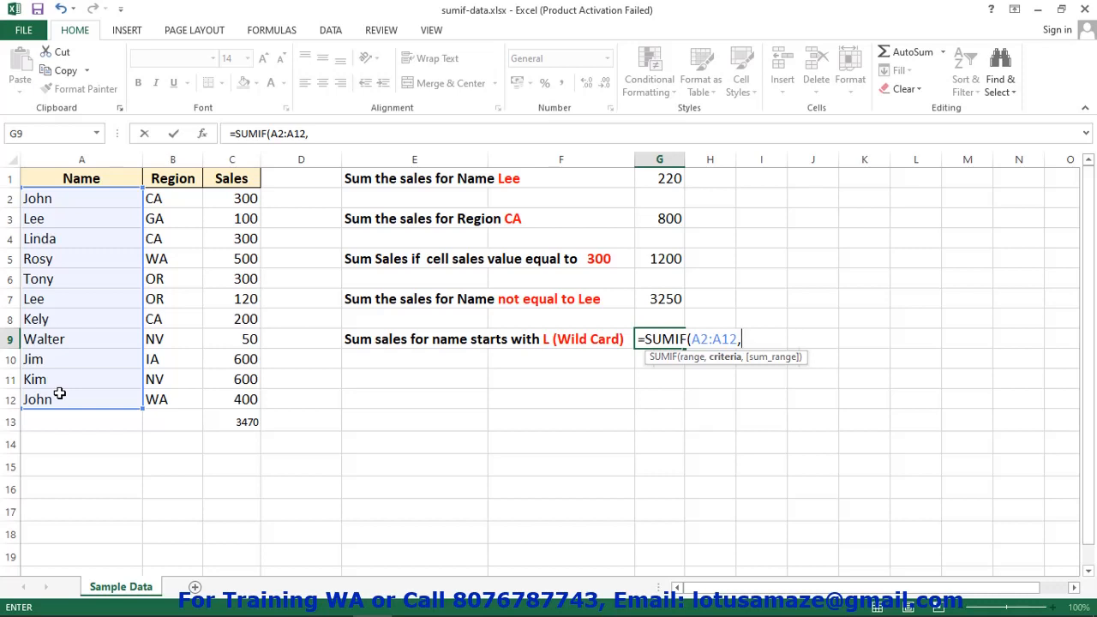
text("=L*",)
click(223, 195)
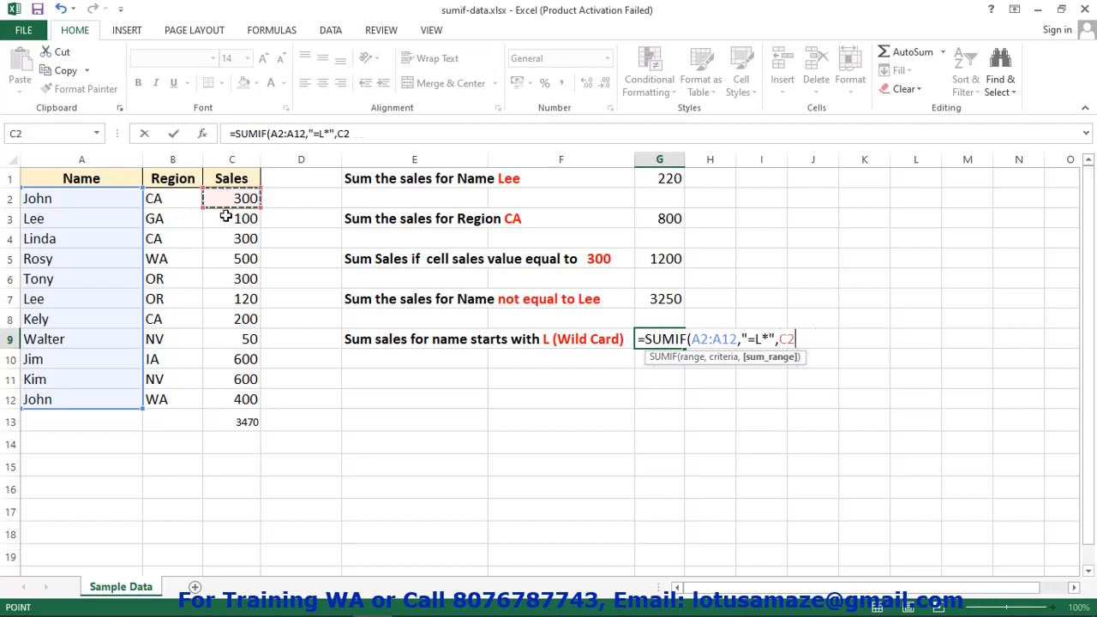
drag(224, 217, 232, 394)
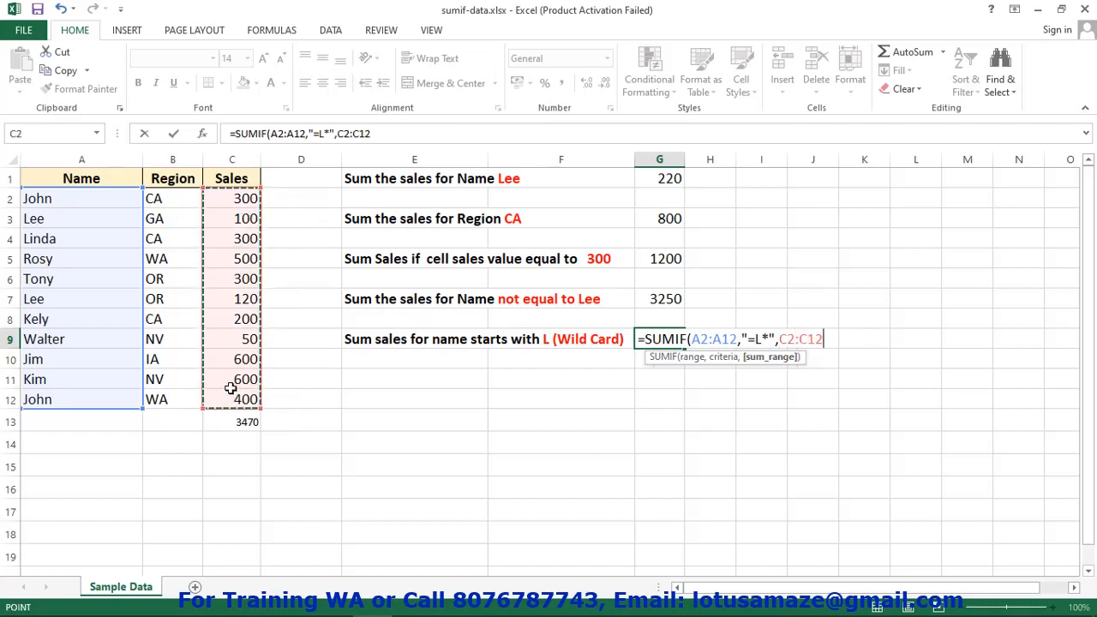
key(Return)
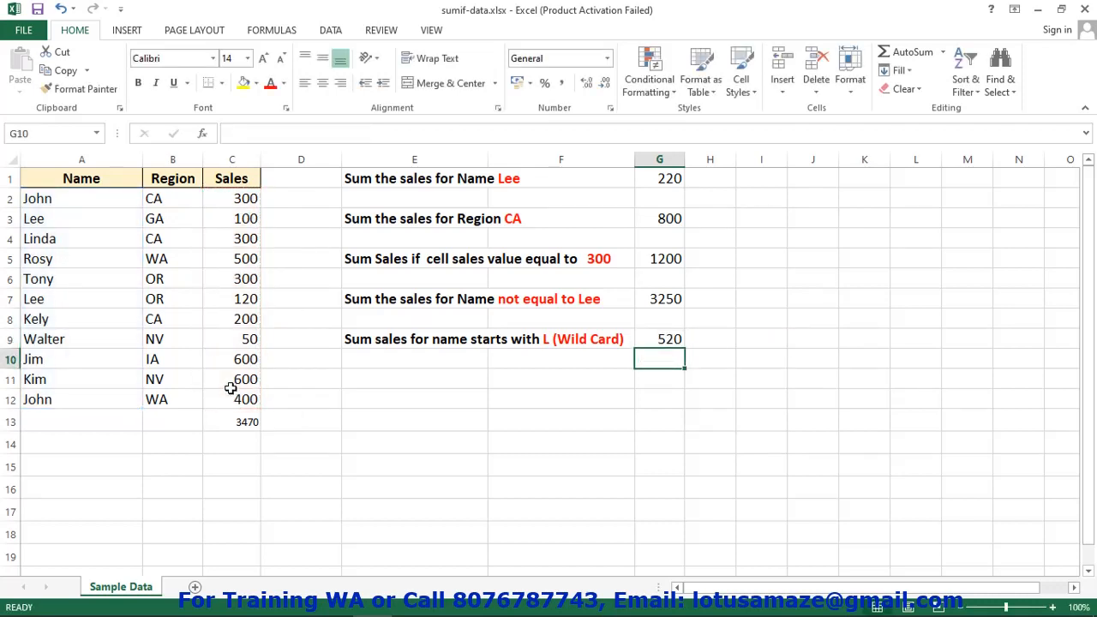
Check the G9 formula and total against the rows whose names start with L and their sales in C3, C4 and C7
click(659, 337)
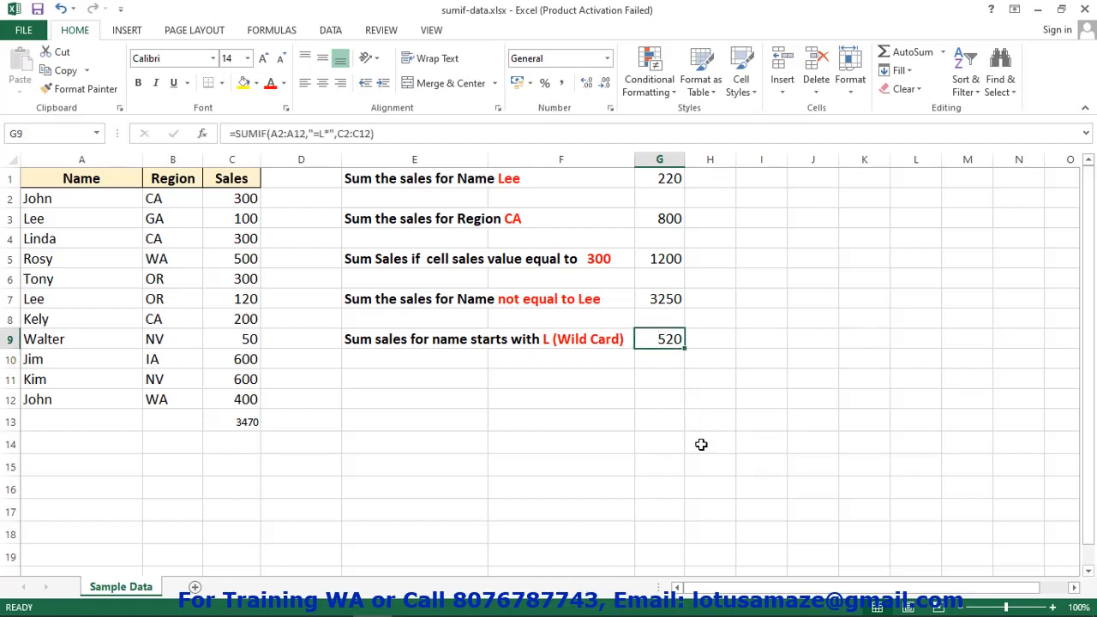
click(43, 221)
click(244, 221)
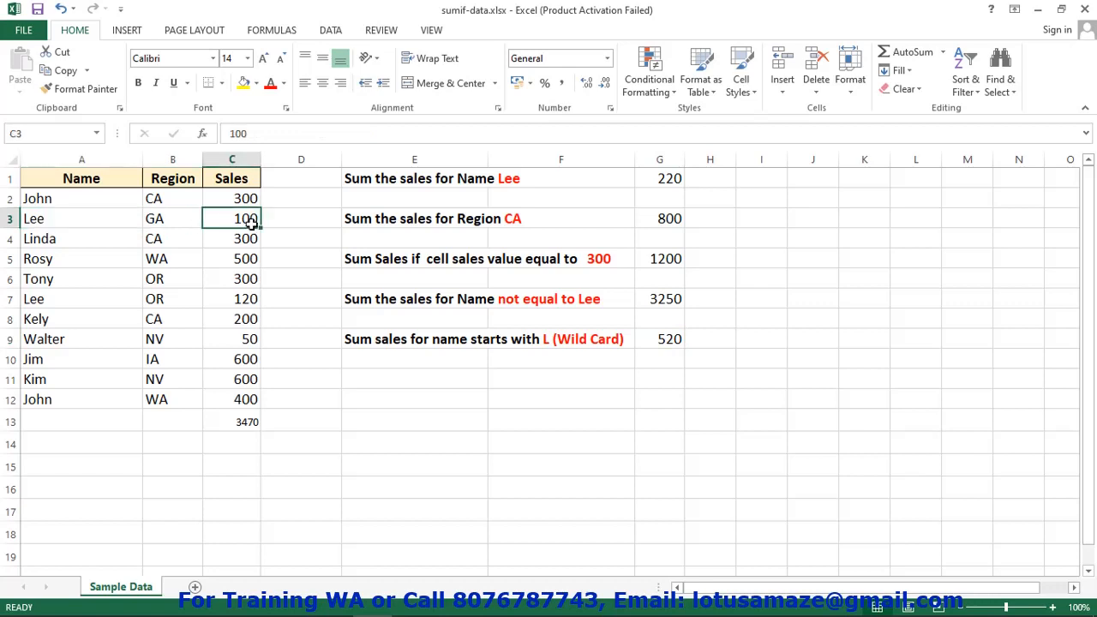
click(33, 241)
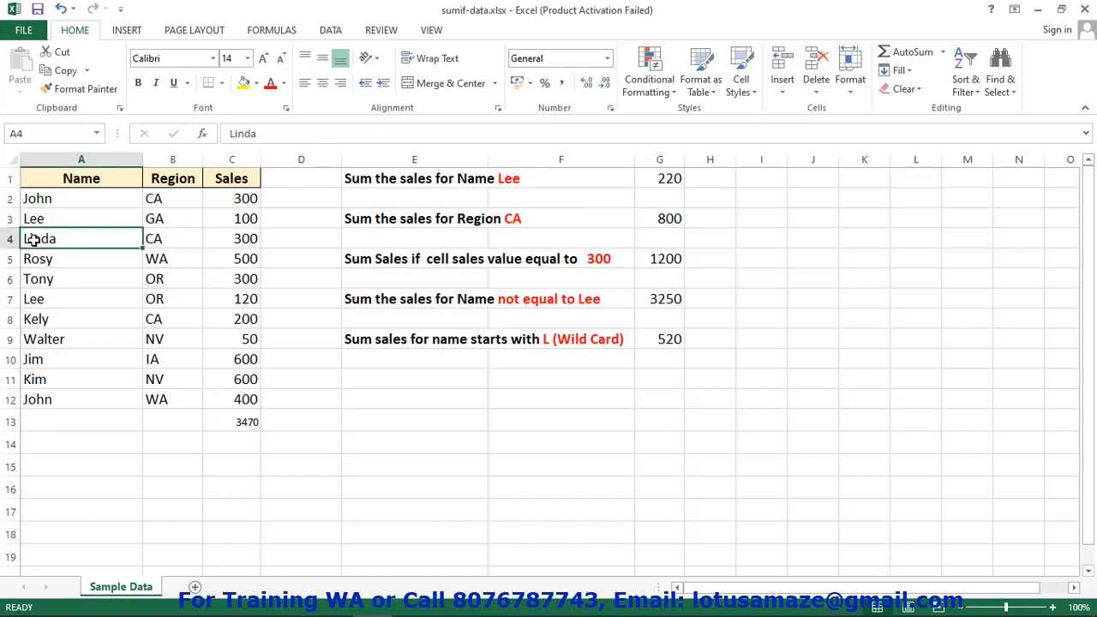
click(237, 239)
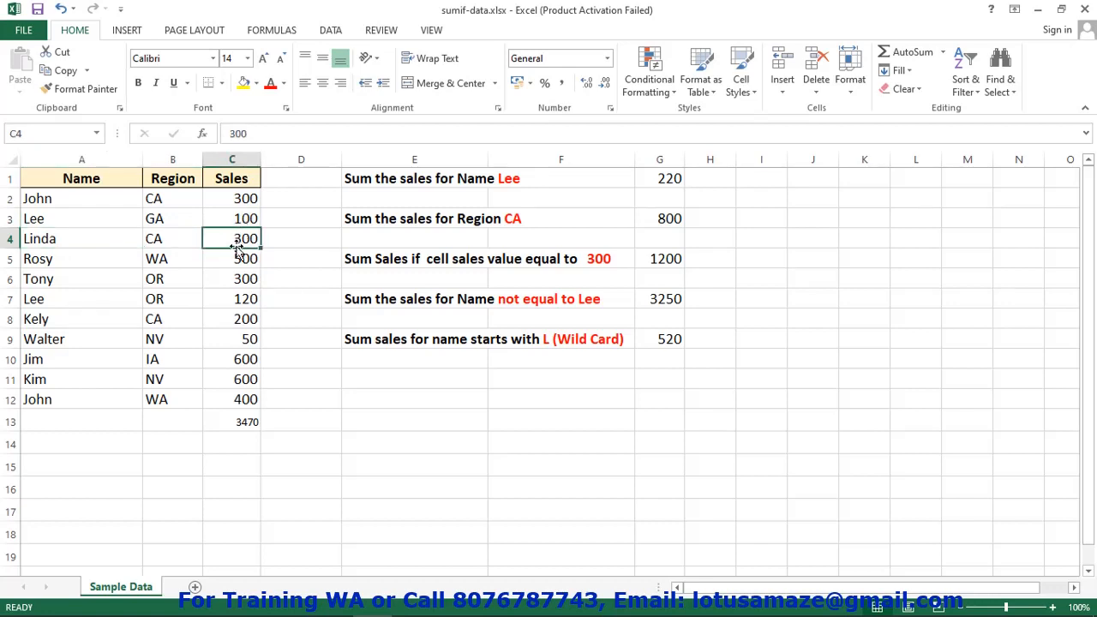
click(29, 301)
click(225, 296)
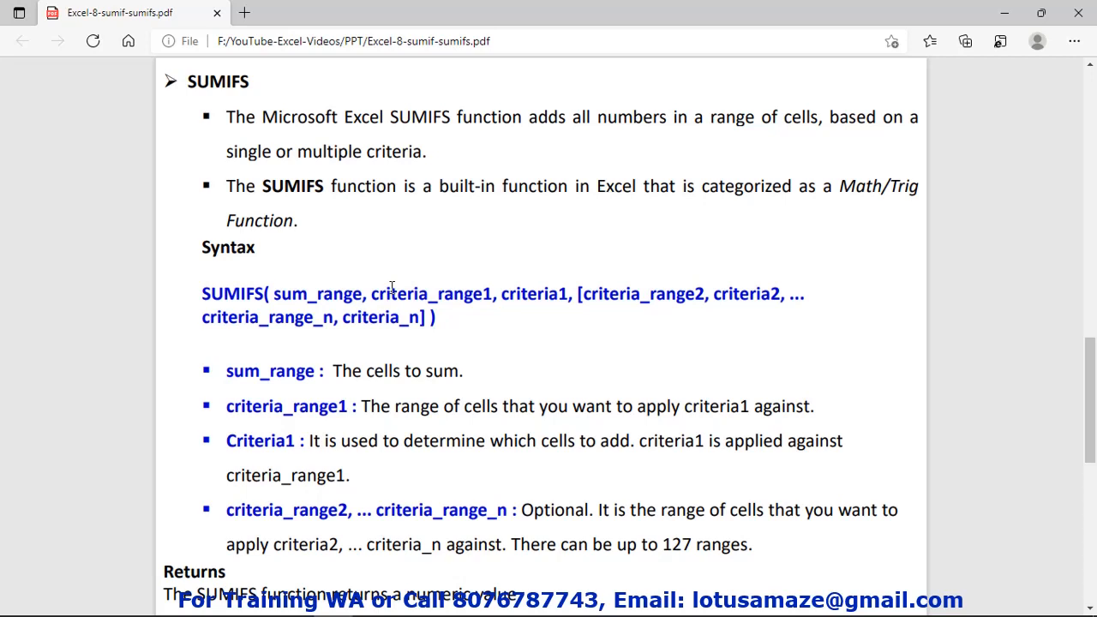
Review the SUMIFS syntax in Excel-8-sumif-sumifs.pdf, especially the criteria_range1 and criteria1 arguments
drag(494, 294, 371, 294)
click(522, 298)
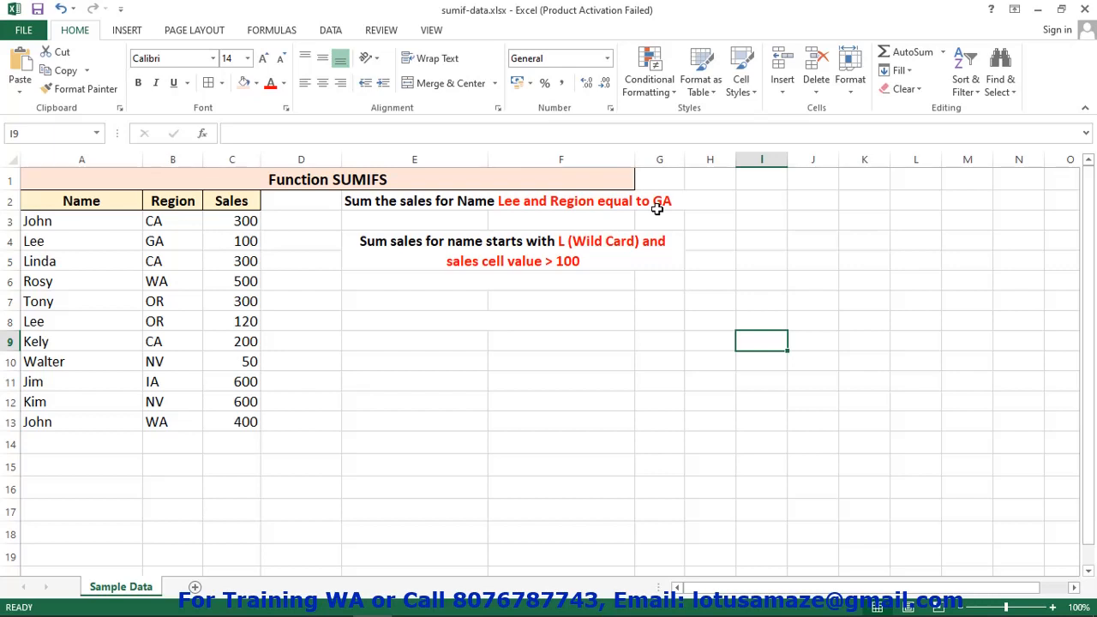
Back in Excel's SUMIFS exercise, enter a SUMIFS formula in I2 totalling C3:C13 where A3:A13 equals the E2 label's name and B3:B13 equals "GA"
click(769, 206)
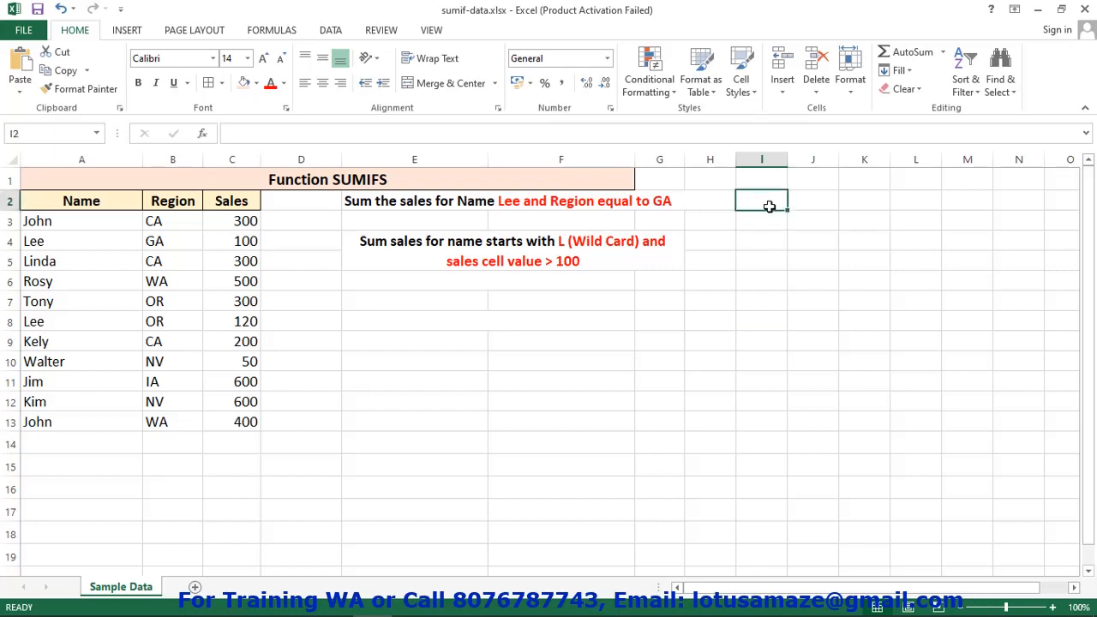
text(=S)
text(UMIFS()
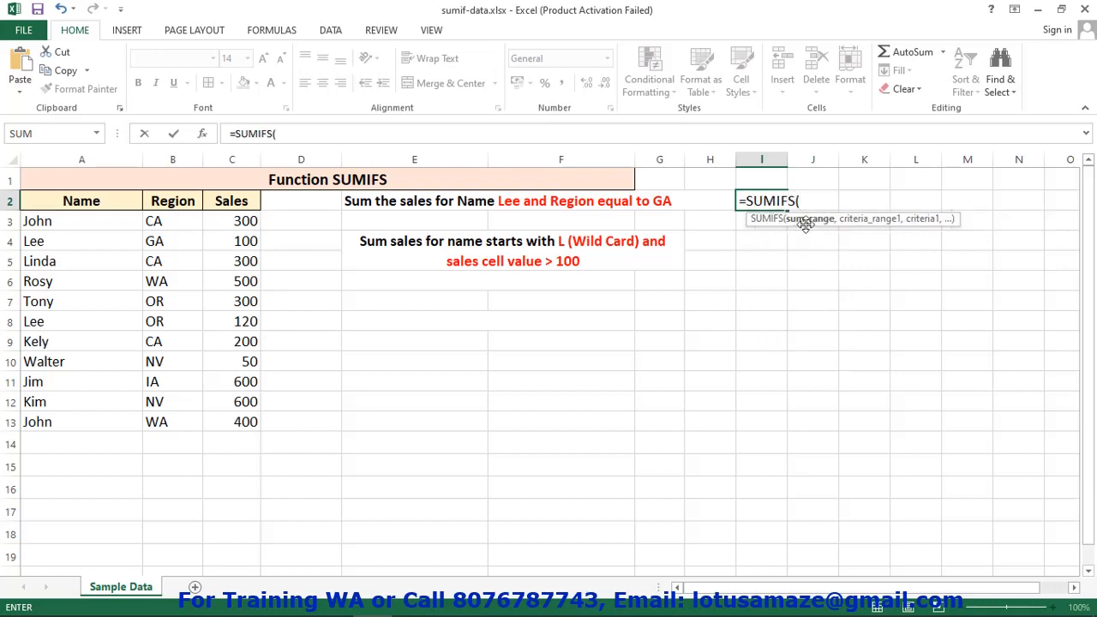
drag(237, 216, 232, 421)
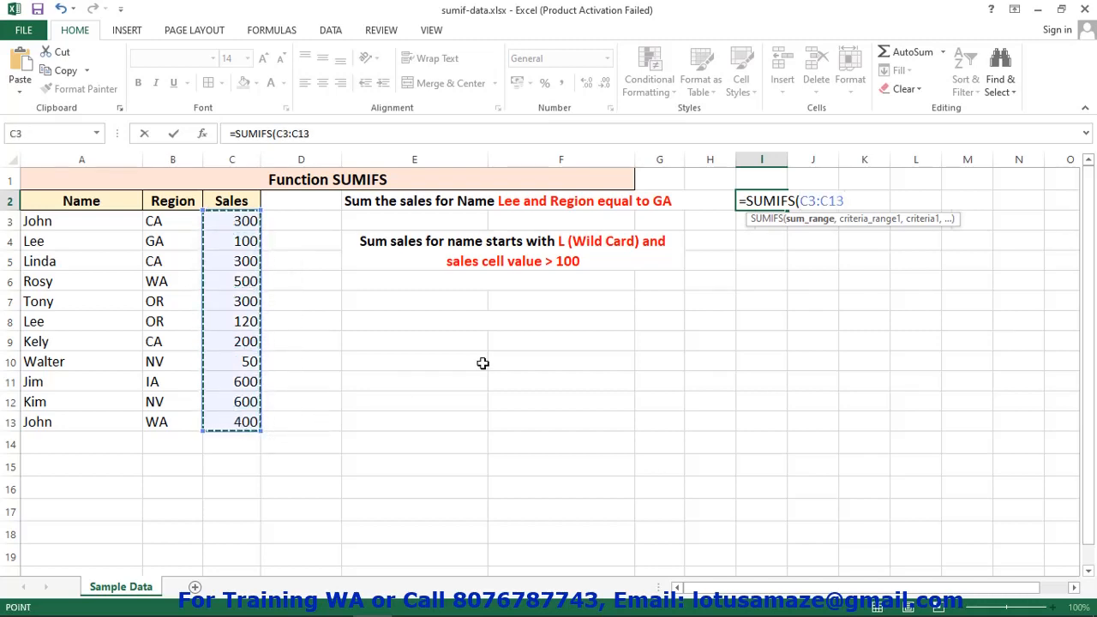
text(,)
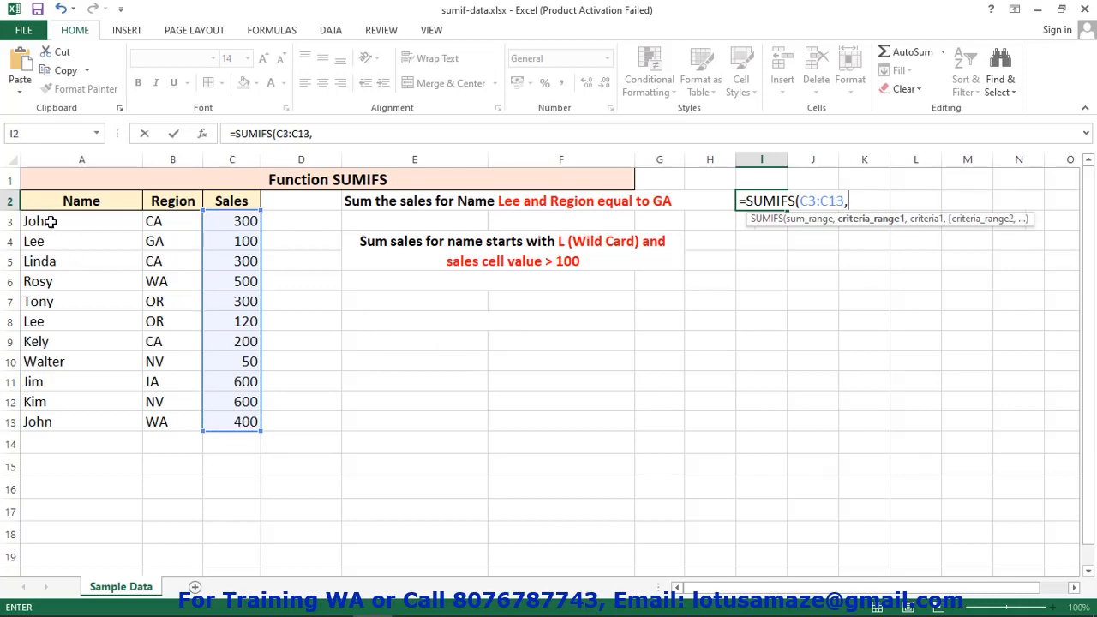
drag(54, 219, 42, 420)
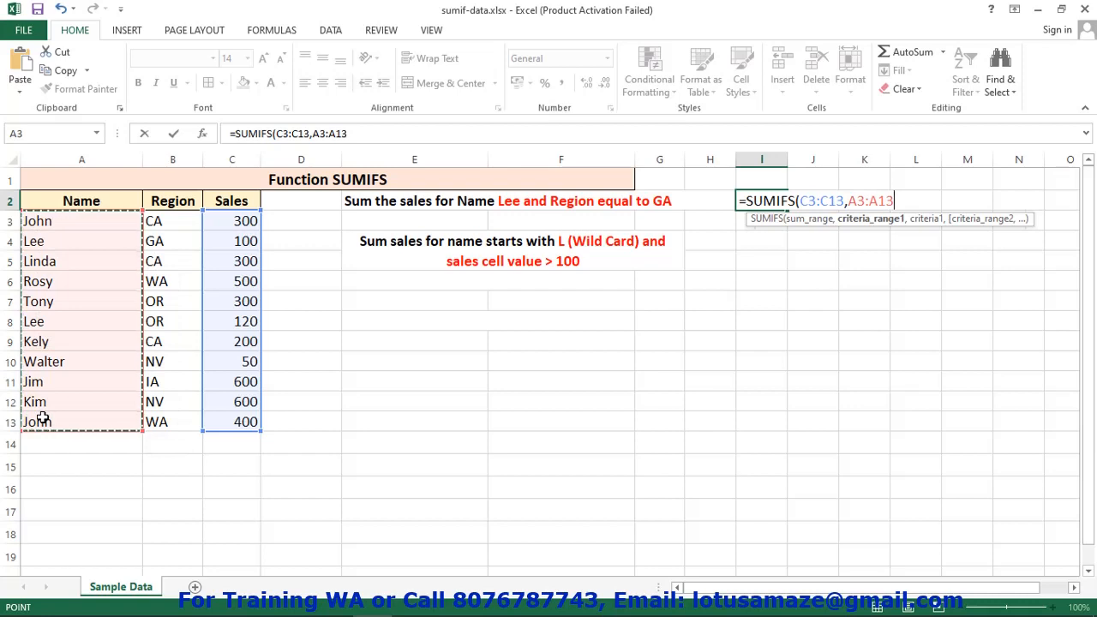
text(,)
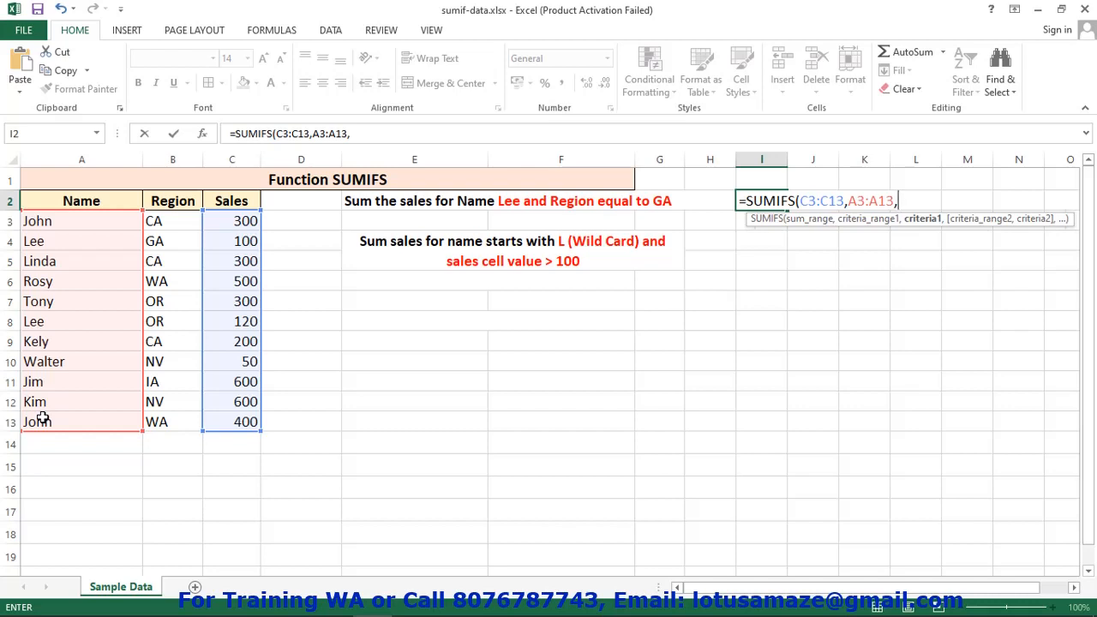
text("Lee",)
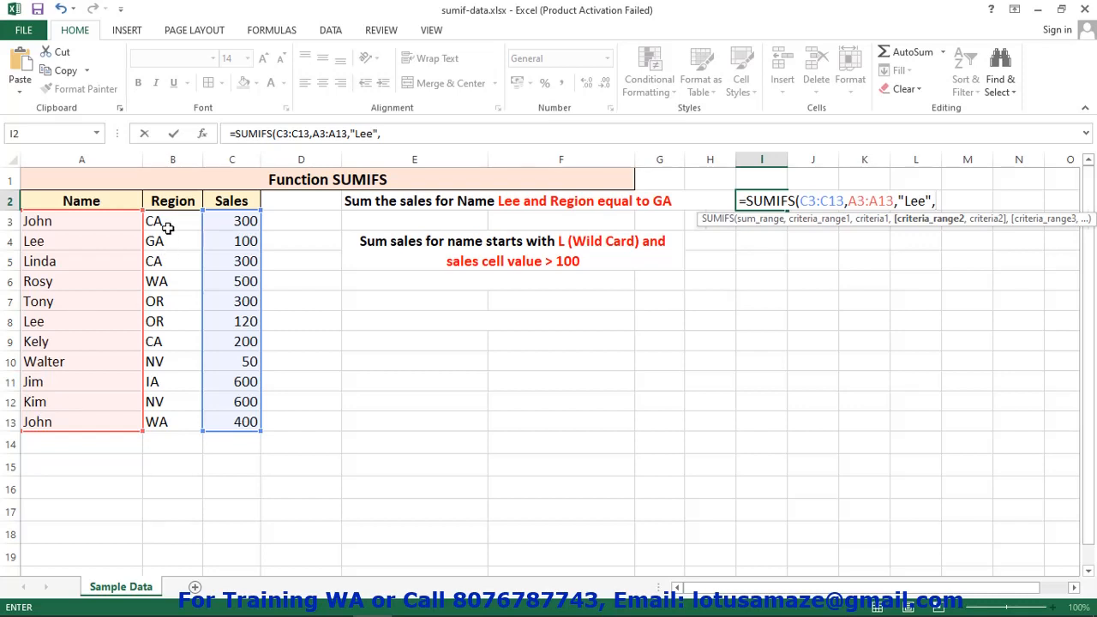
drag(167, 220, 166, 421)
text(,)
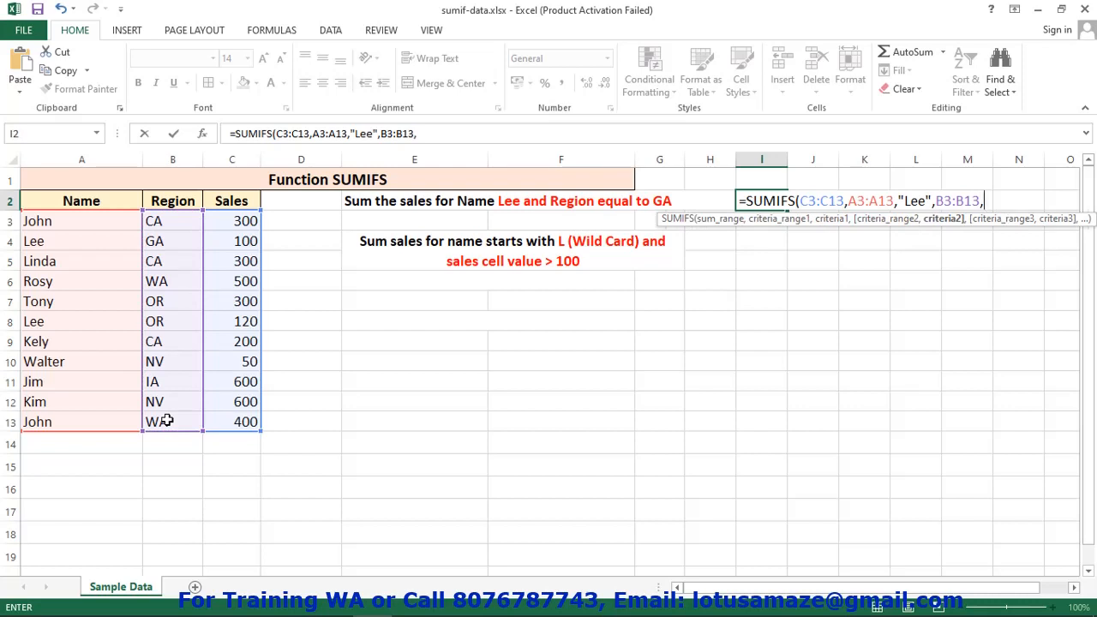
text("GA"))
key(Return)
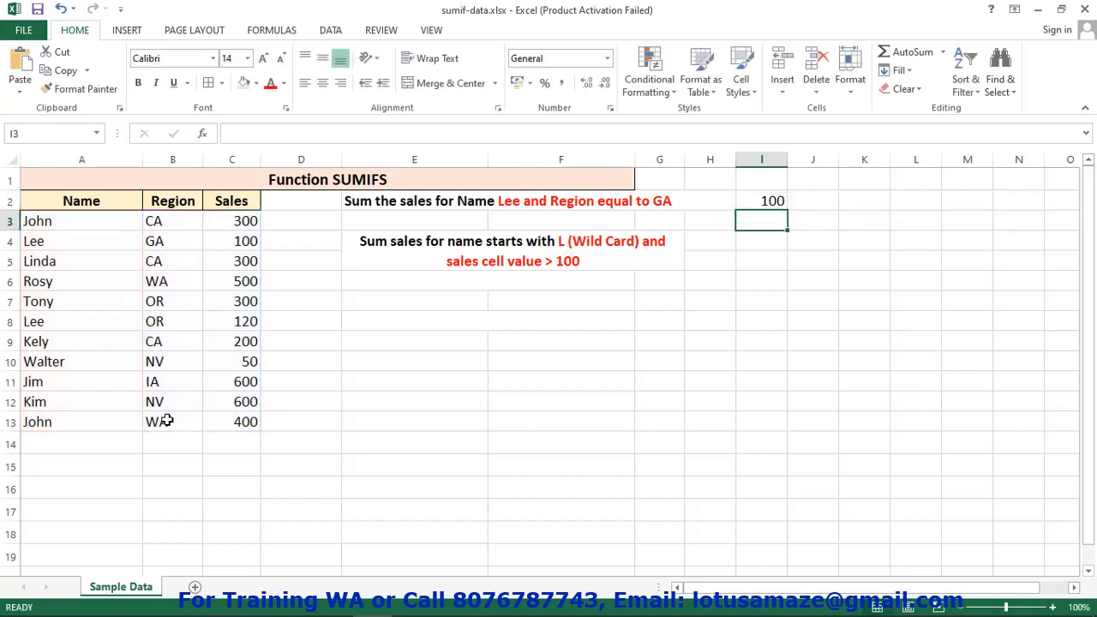
Check the I2 formula and total against the name, region and sales in rows 4 and 8
click(231, 241)
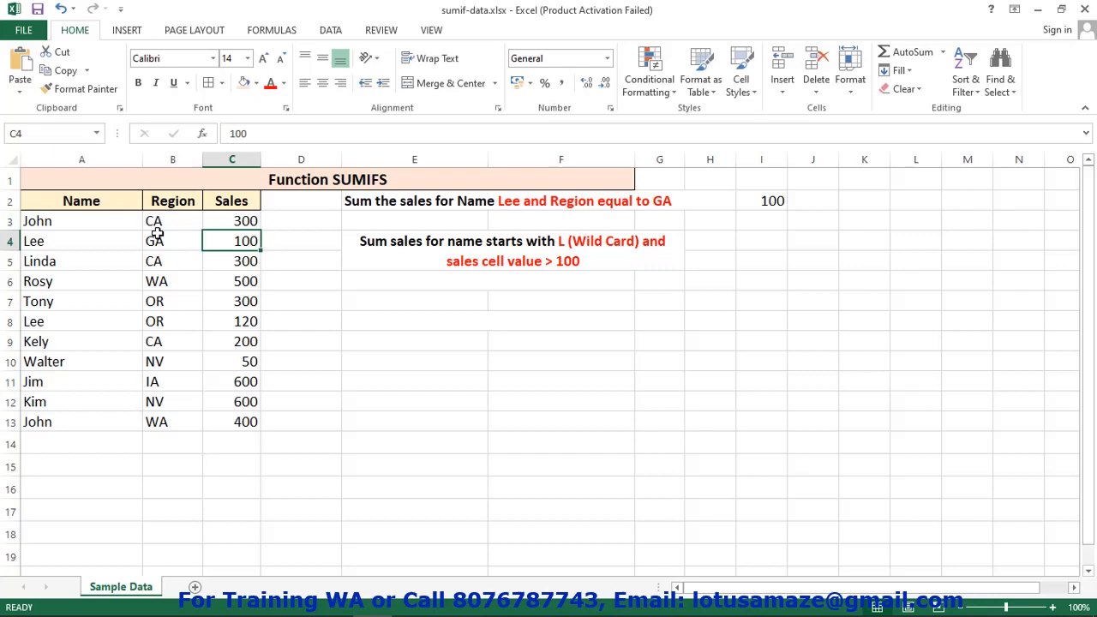
click(28, 225)
click(35, 242)
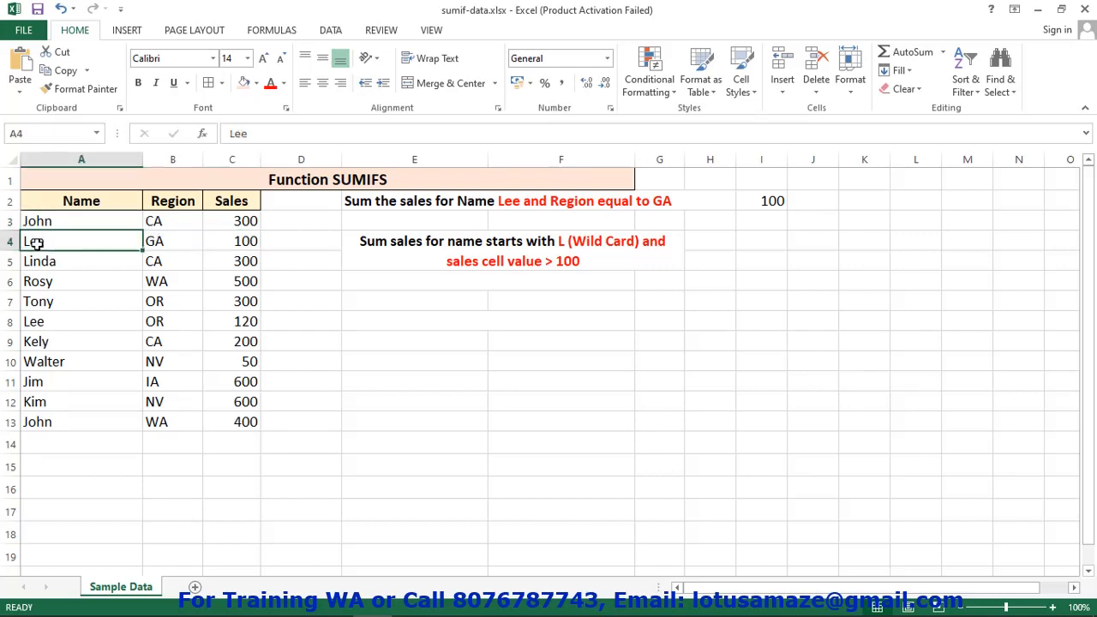
click(151, 242)
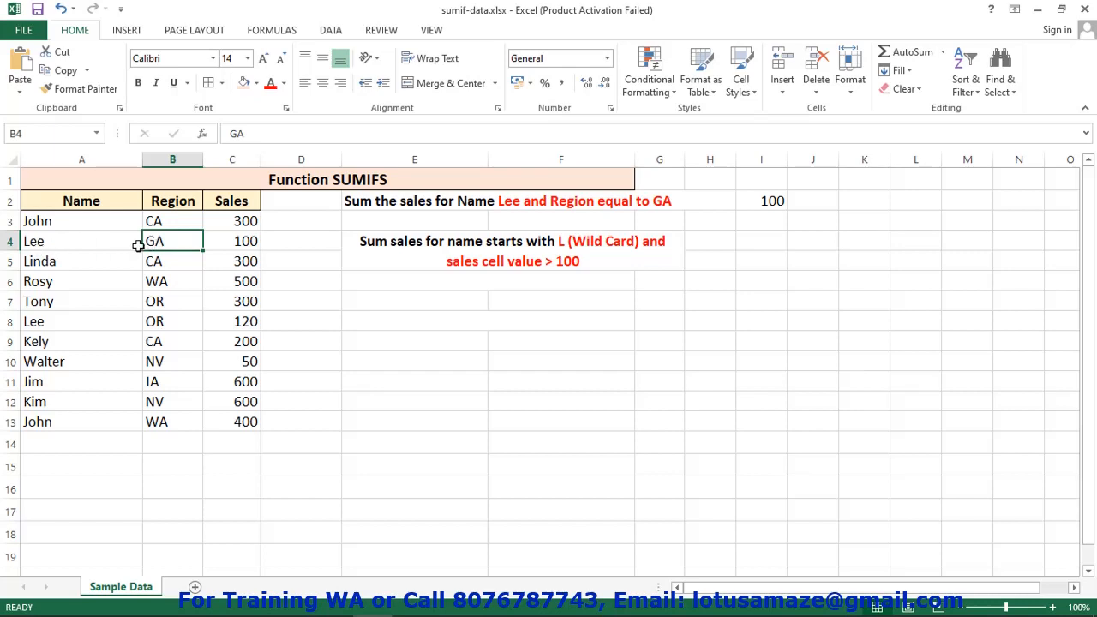
click(257, 244)
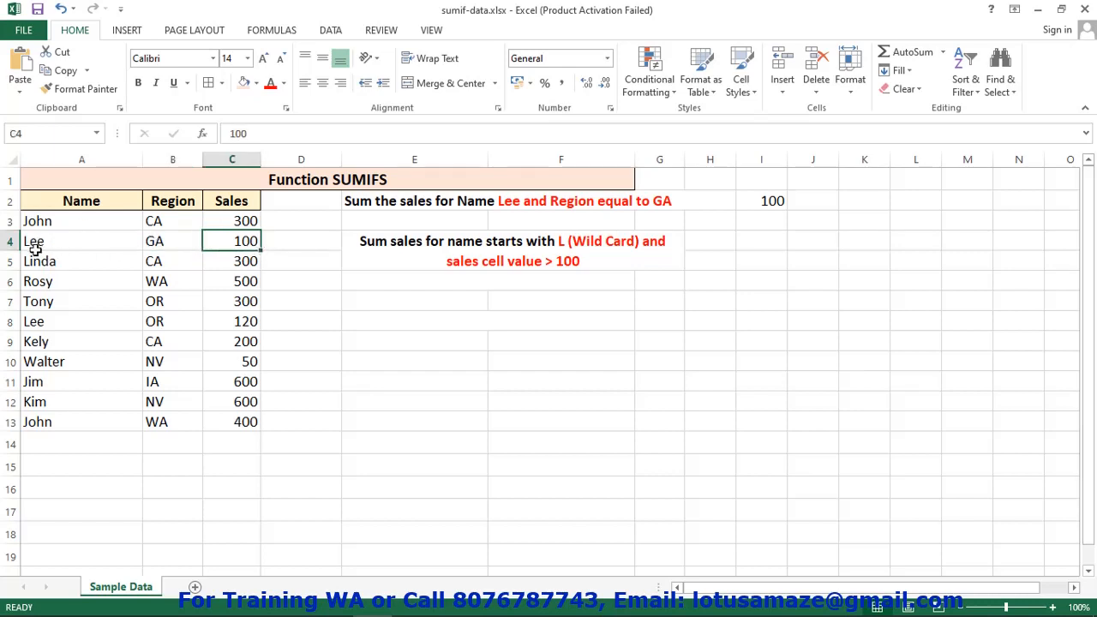
click(31, 329)
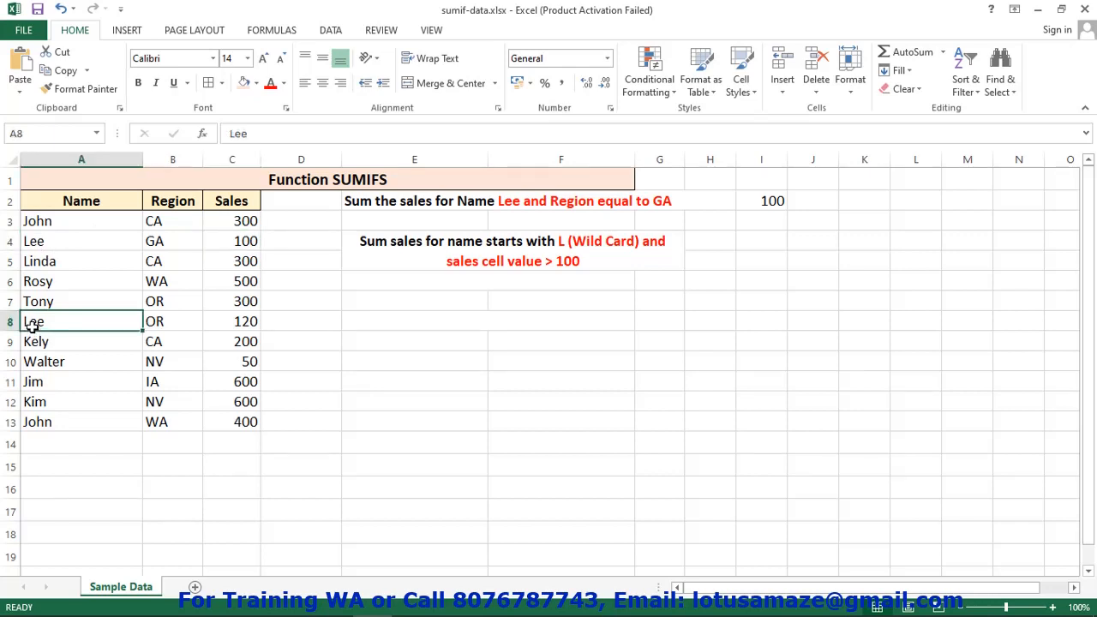
click(163, 327)
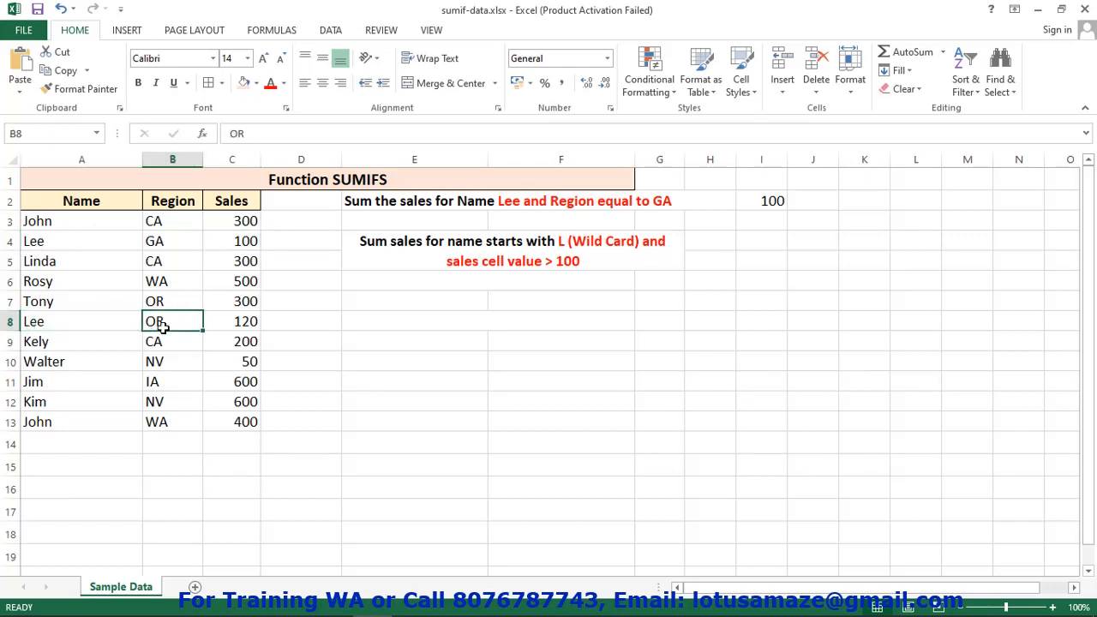
click(245, 323)
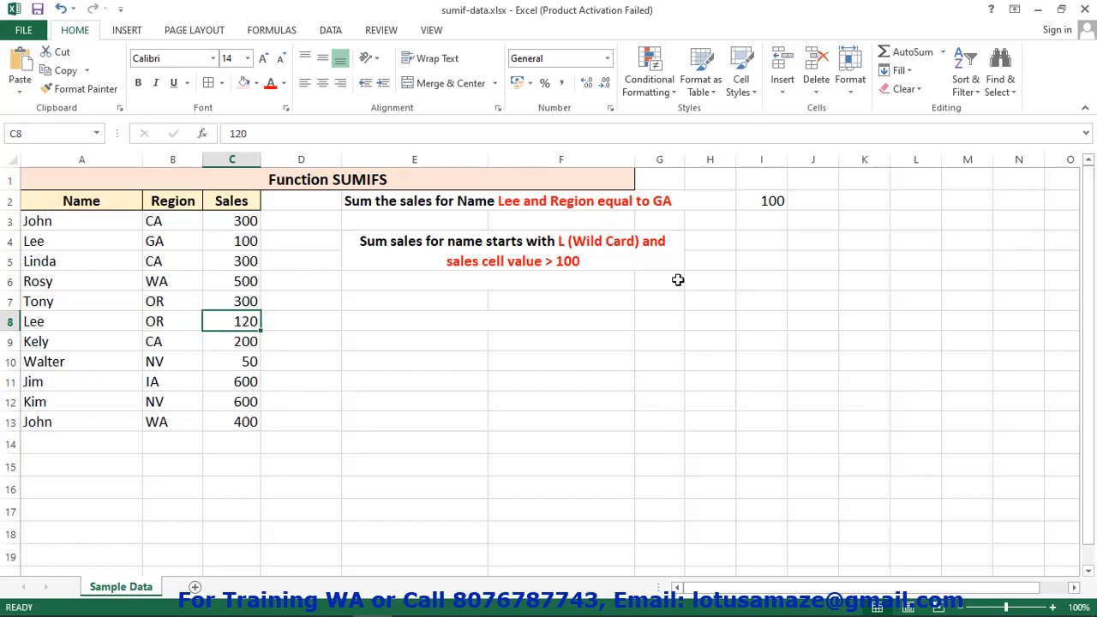
click(757, 204)
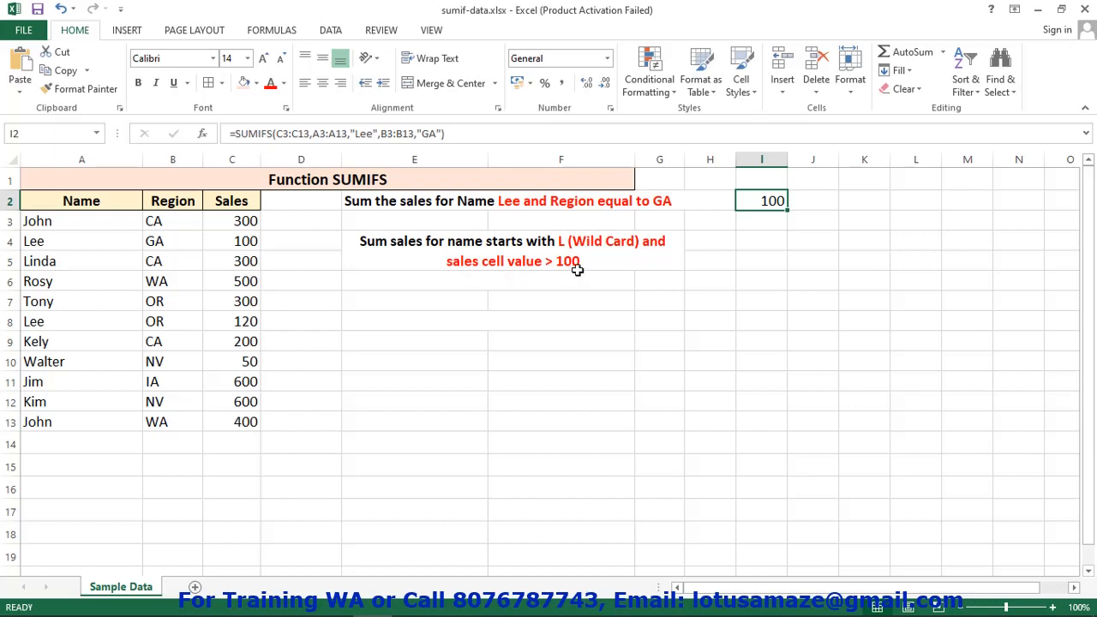
Examine the names starting with L in A4, A5 and A8 and compare their sales in column C with the >100 criterion
click(39, 244)
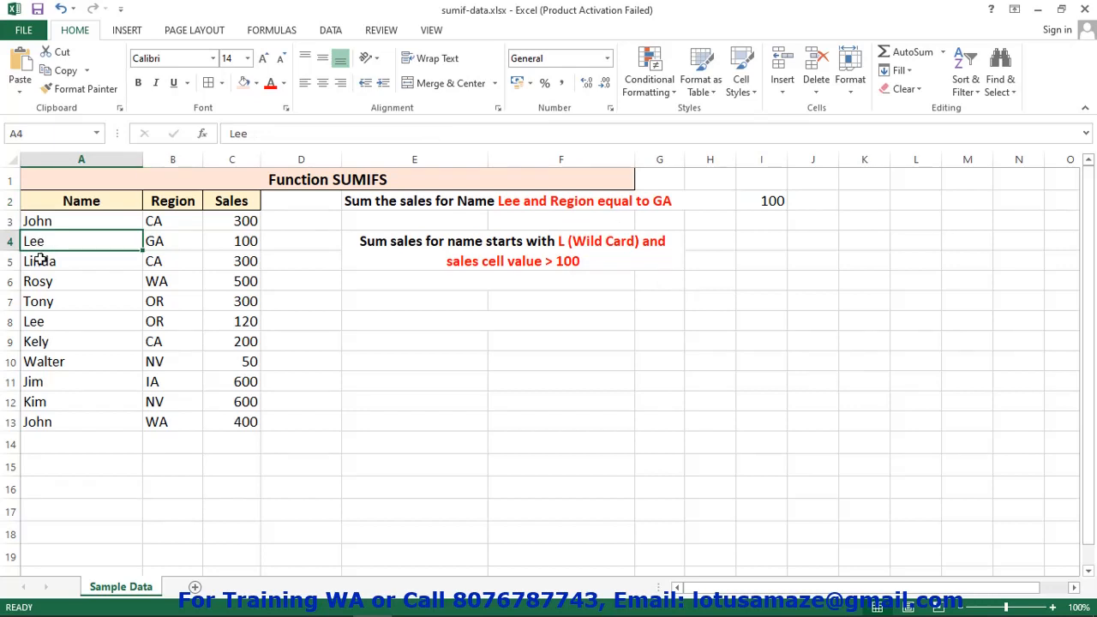
click(42, 259)
click(44, 321)
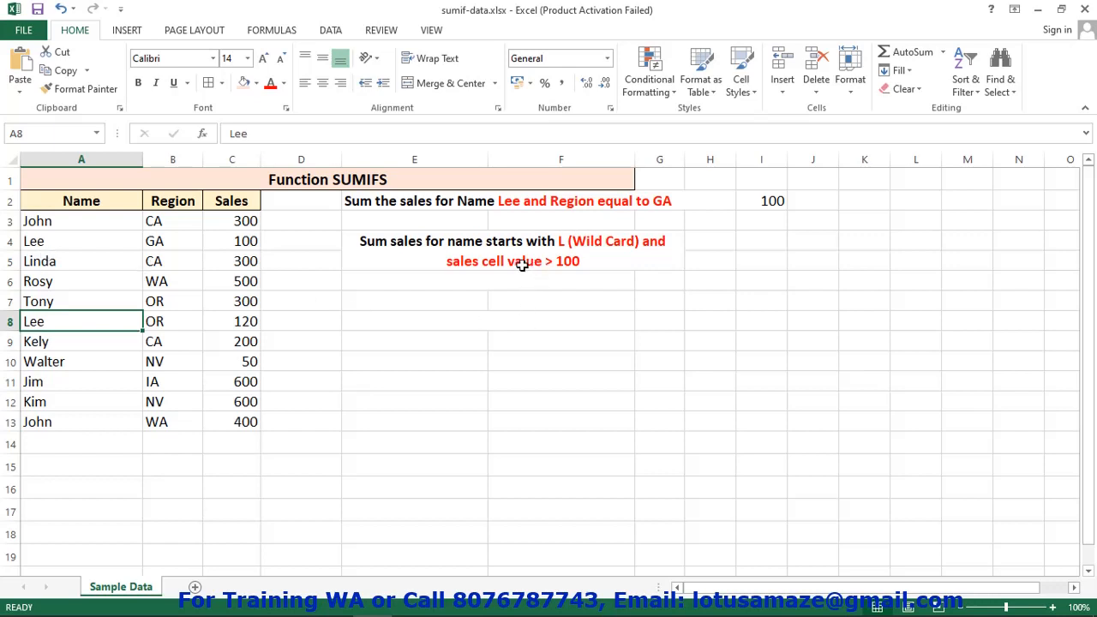
click(253, 241)
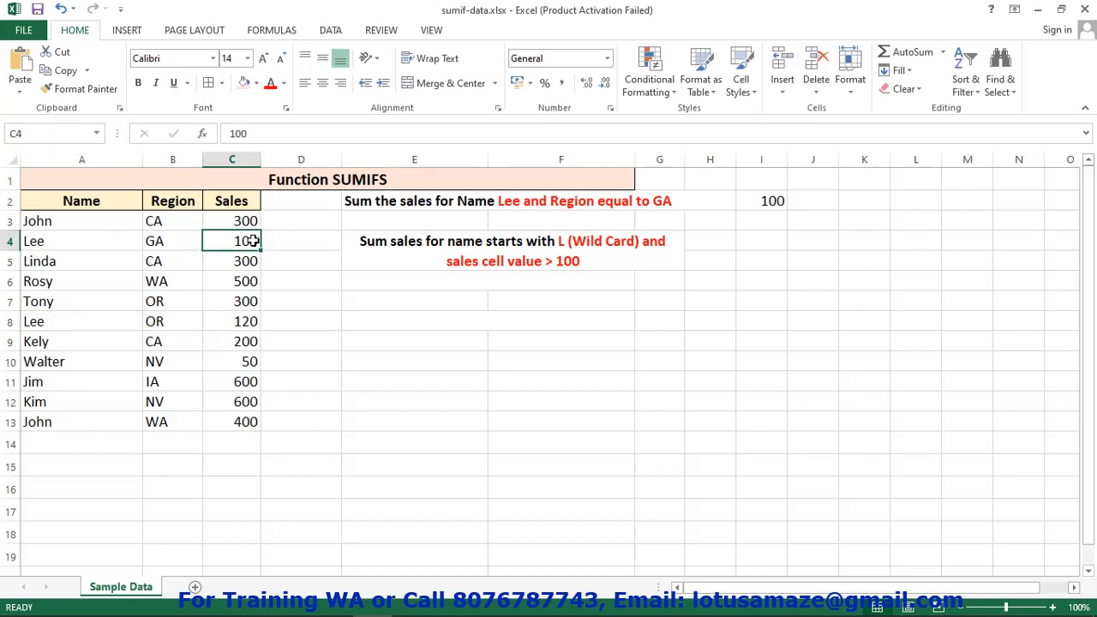
click(60, 262)
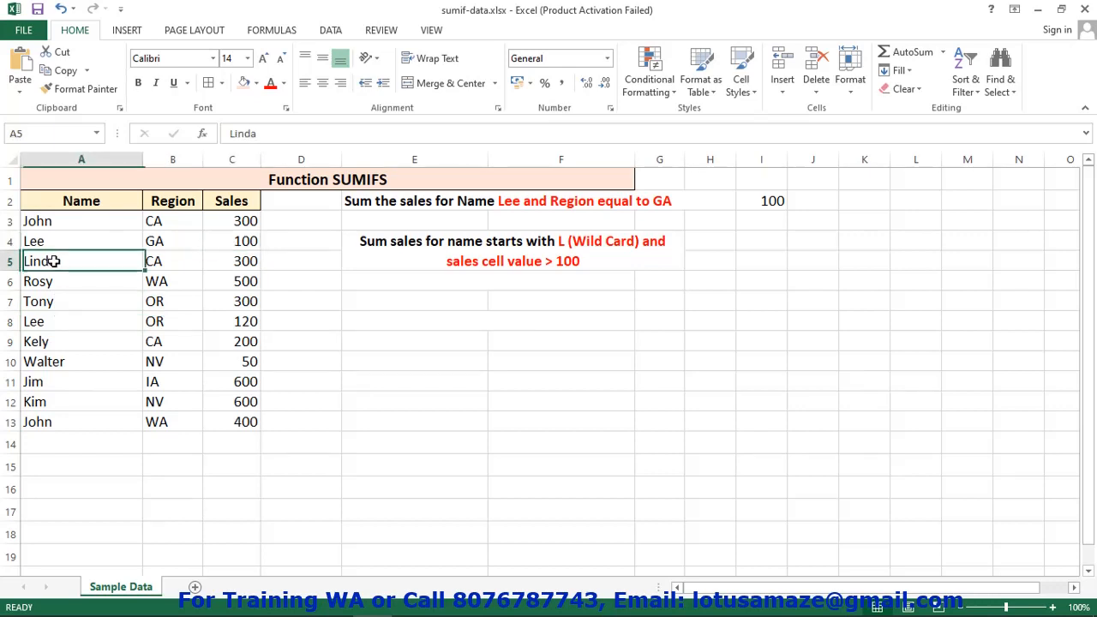
click(256, 262)
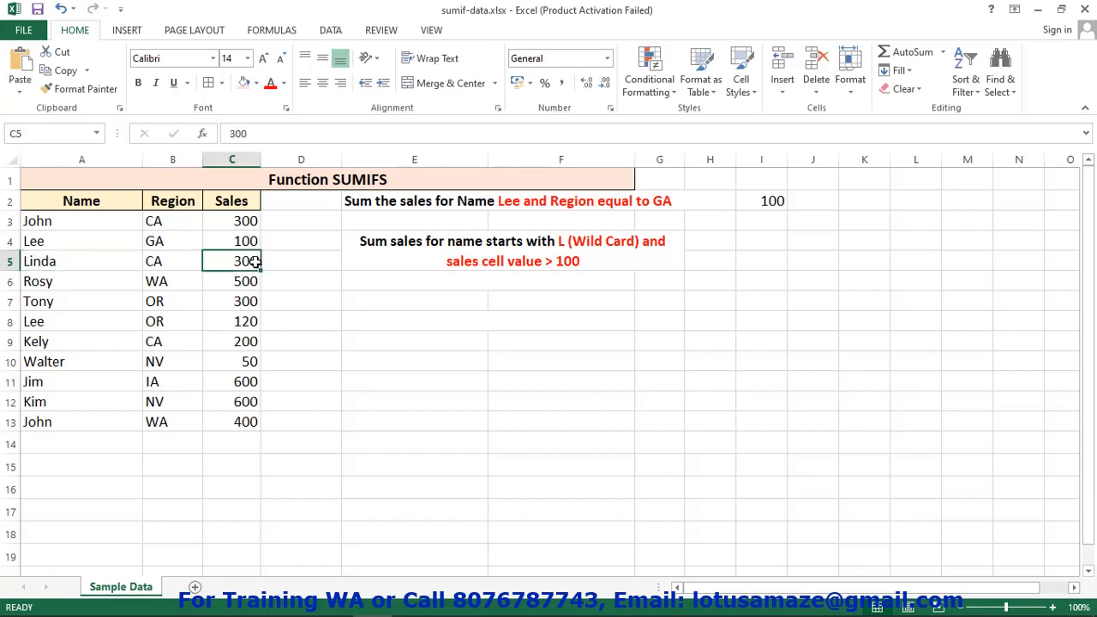
click(43, 324)
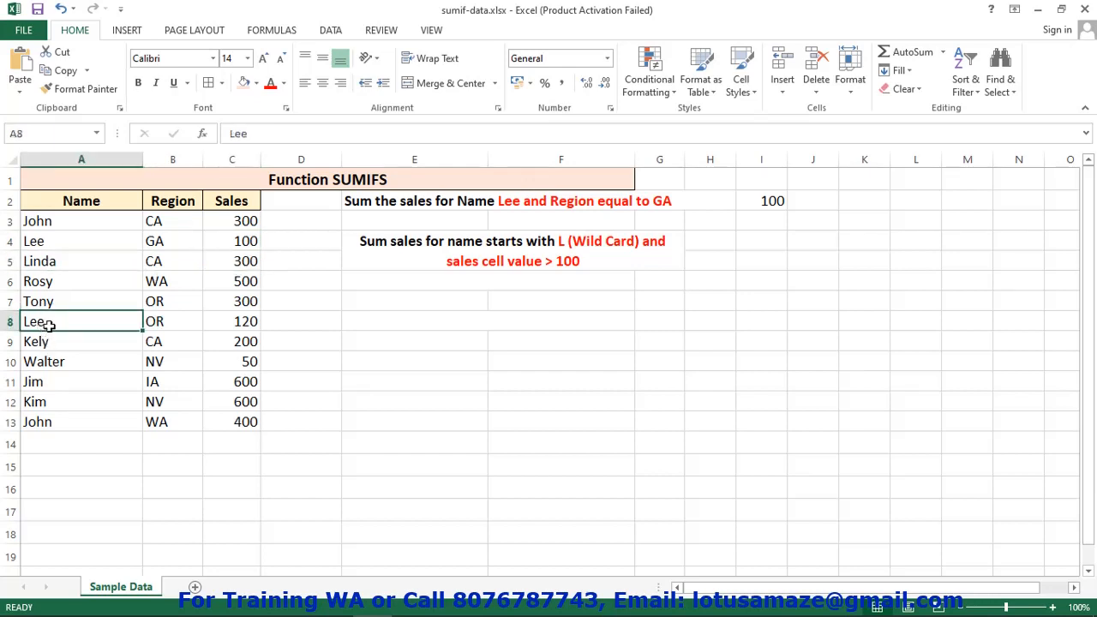
click(247, 323)
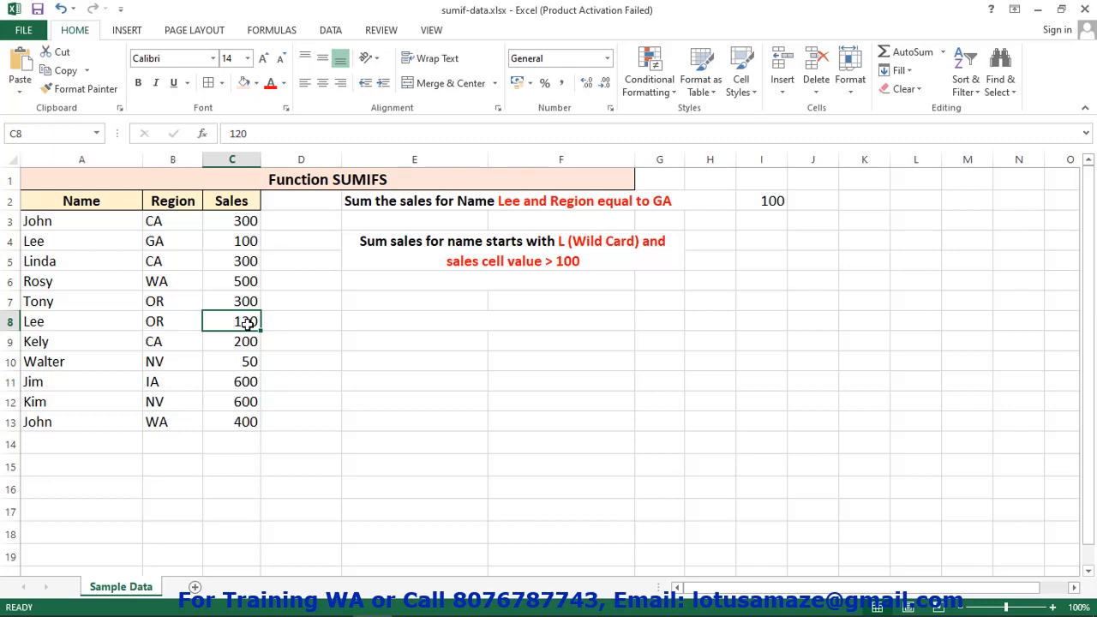
Enter a SUMIFS formula in I4 totalling C3:C13 where A3:A13 matches "=L*" and C3:C13 is ">100"
click(766, 241)
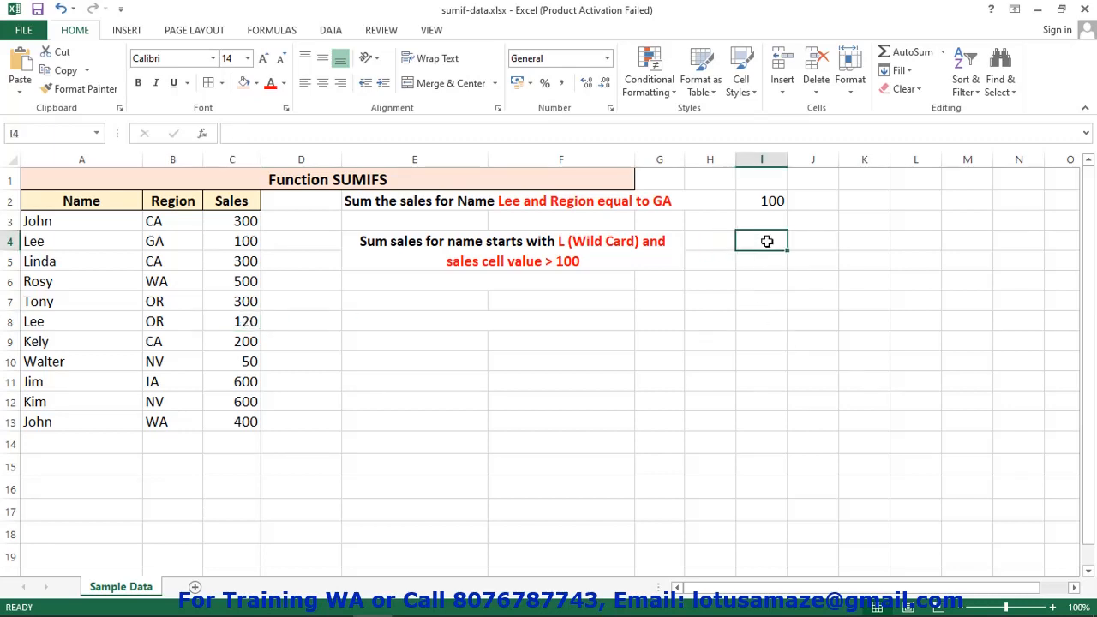
text(=S)
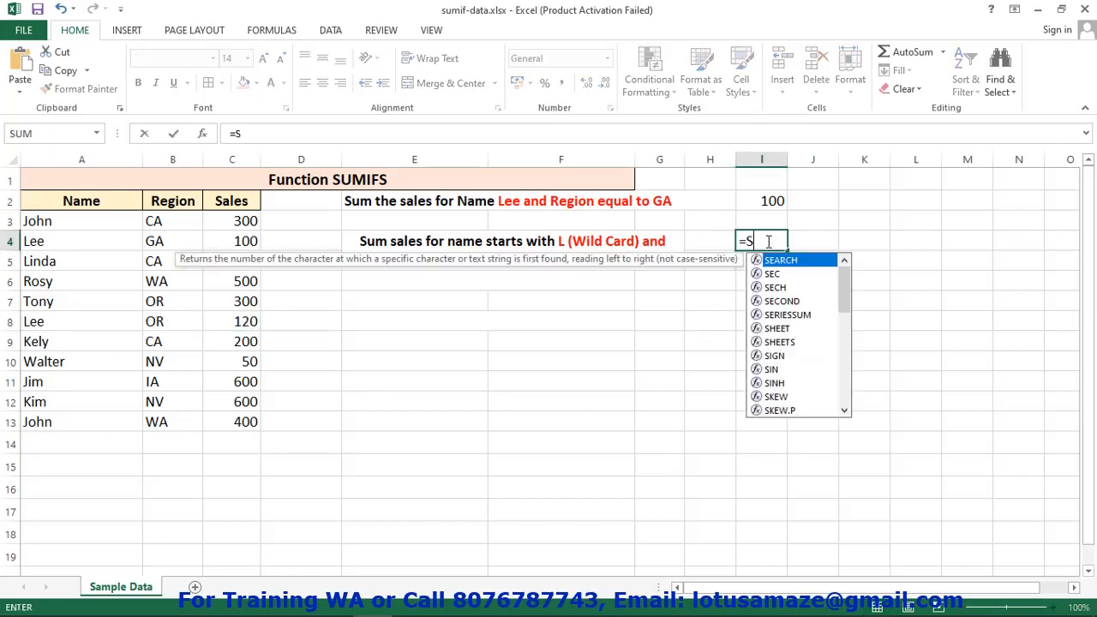
text(UMIFS()
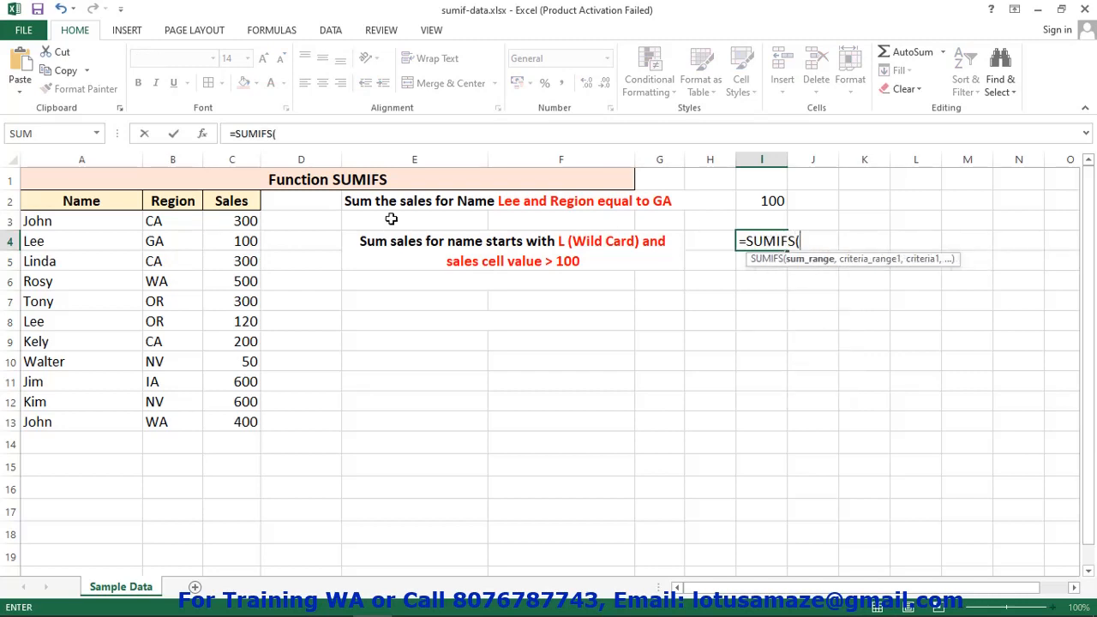
click(248, 221)
drag(249, 221, 250, 416)
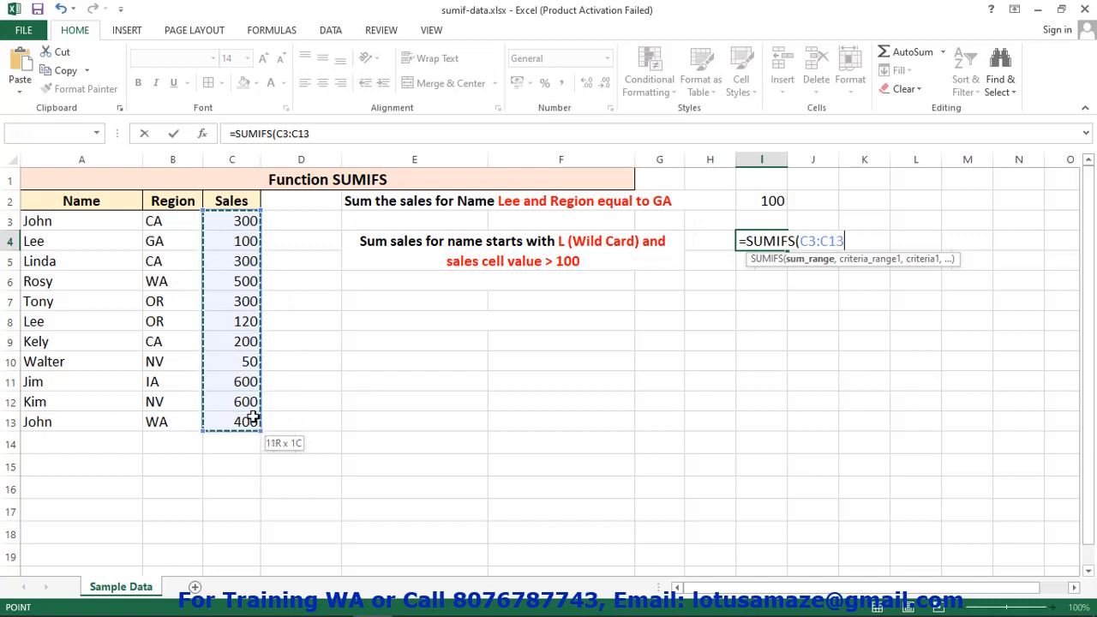
text(,)
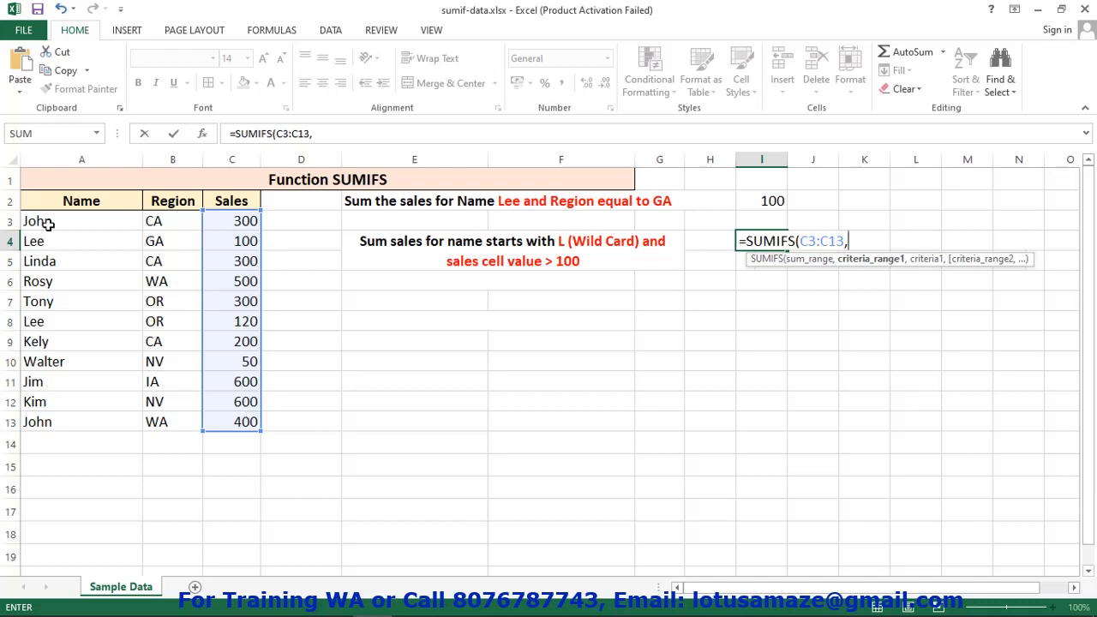
drag(42, 221, 46, 419)
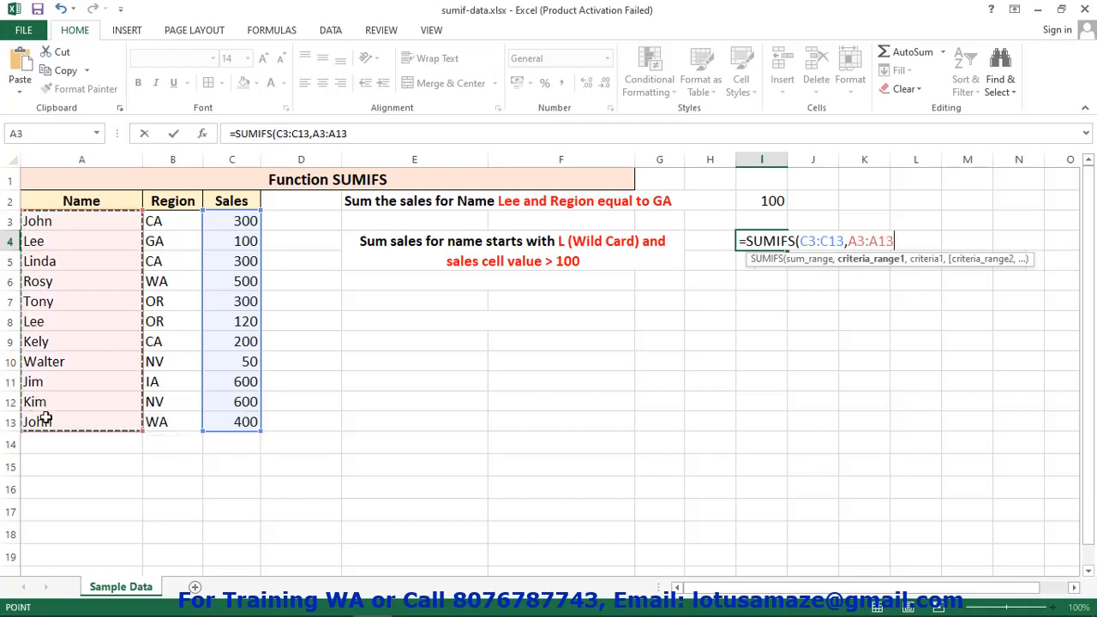
text(,)
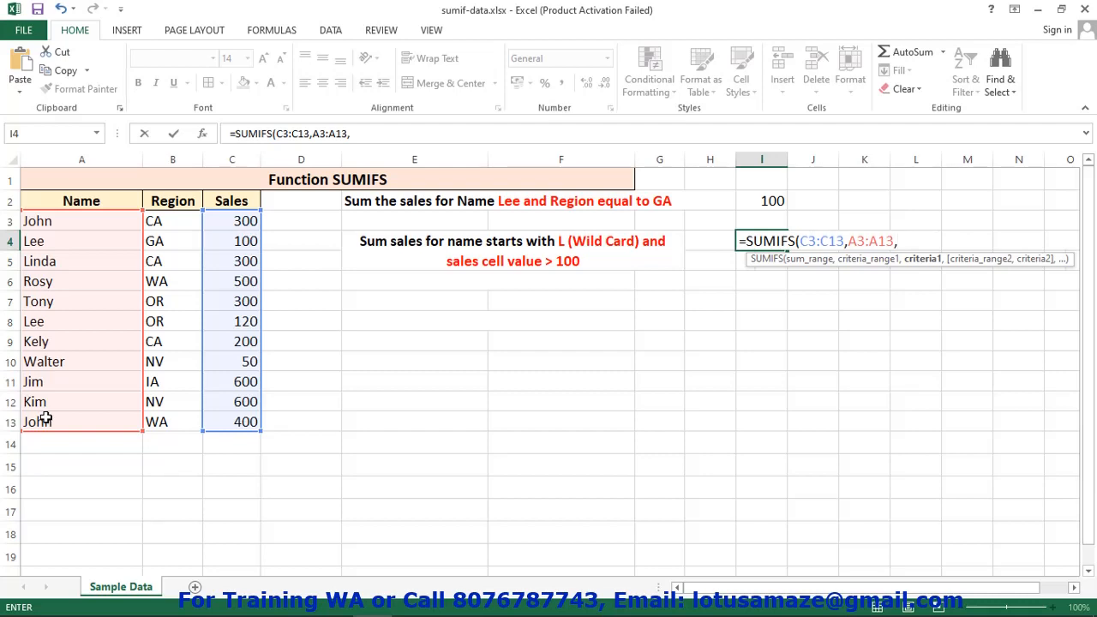
text("=L*",)
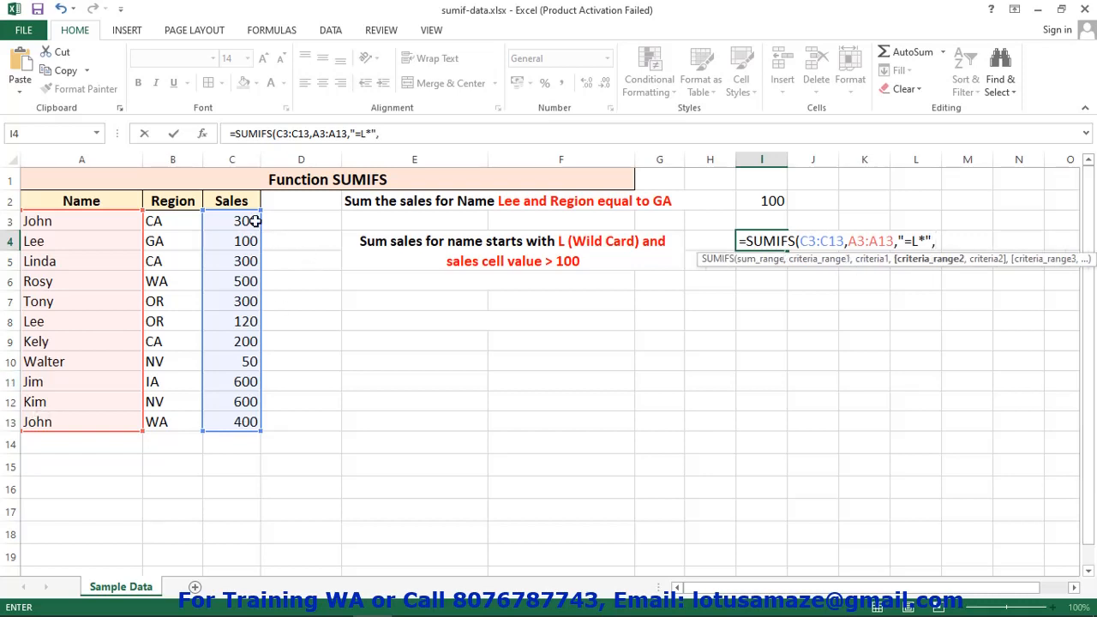
drag(242, 219, 242, 418)
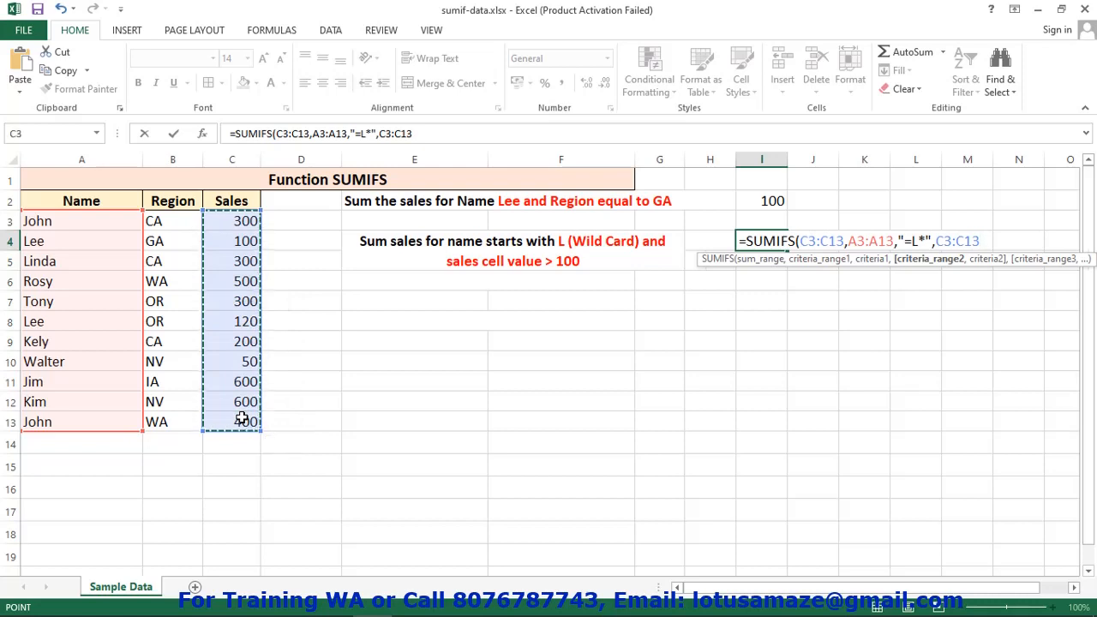
text(,)
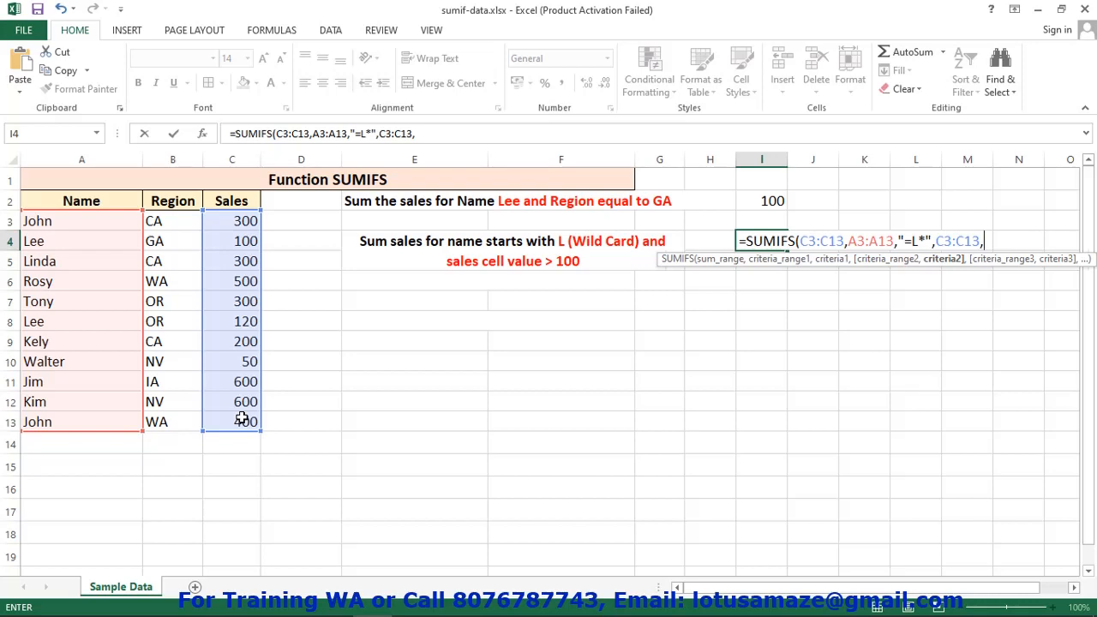
text(">100)))
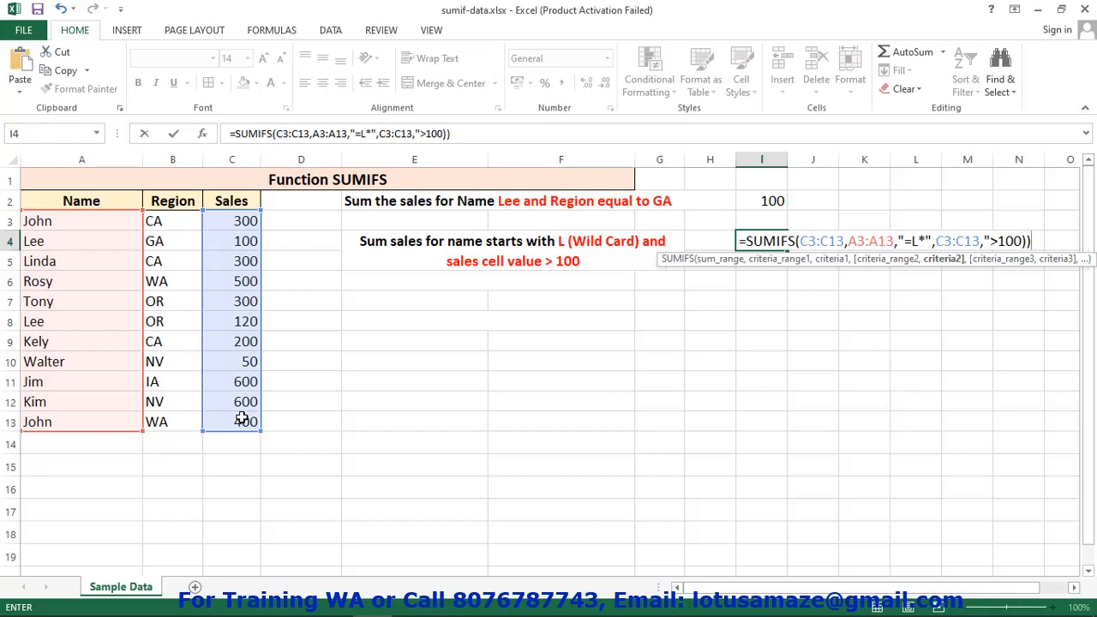
key(Return)
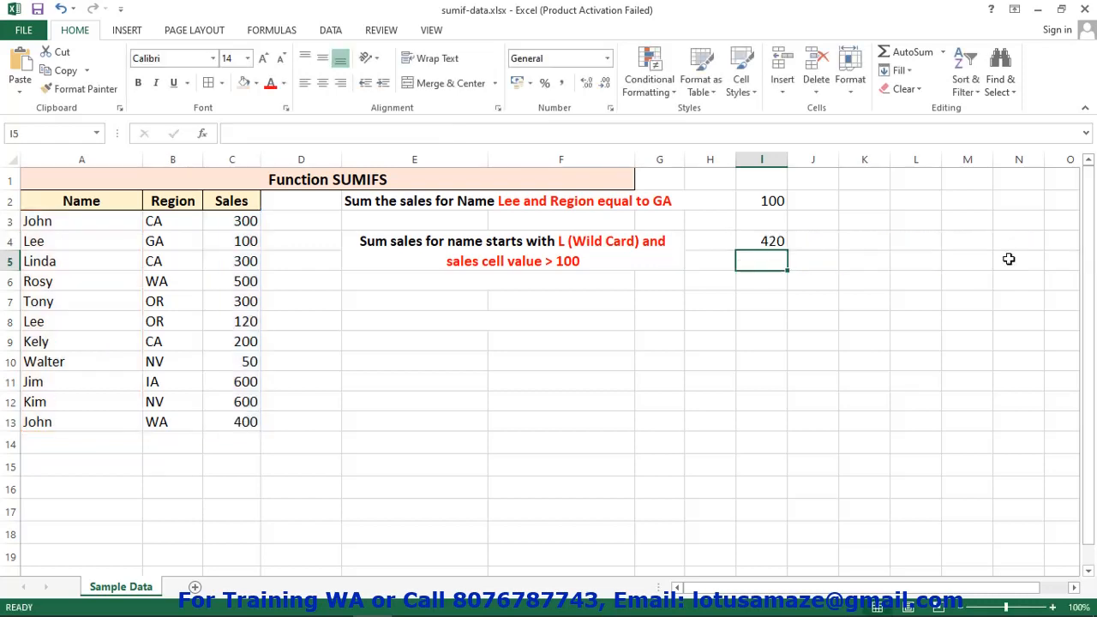
Check the I4 formula and total against the names and sales in rows 4, 5 and 8
click(762, 241)
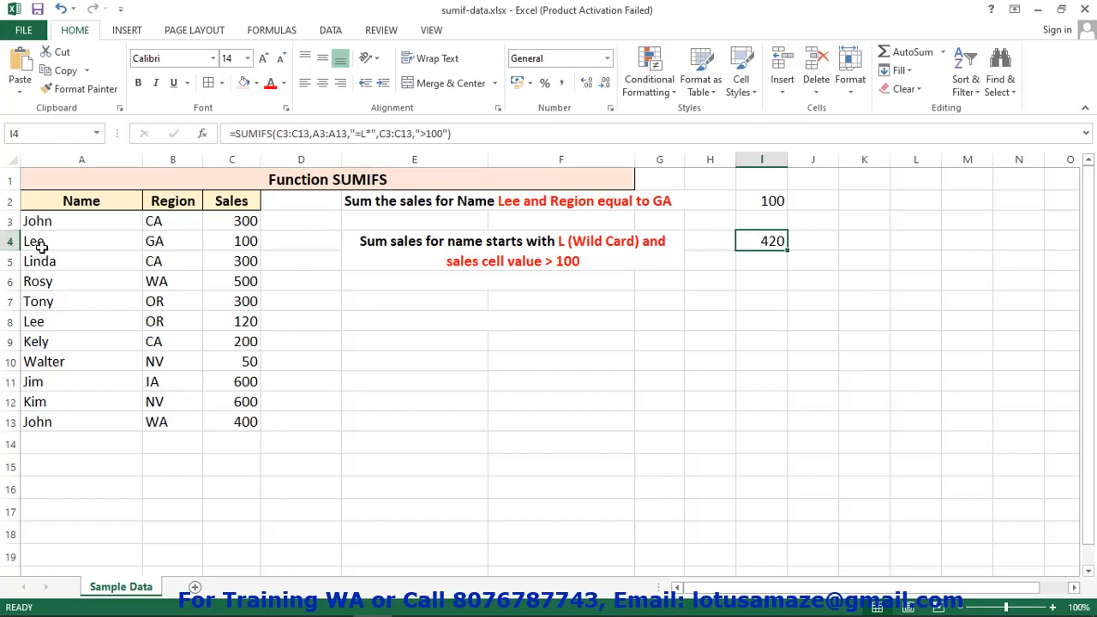
click(38, 246)
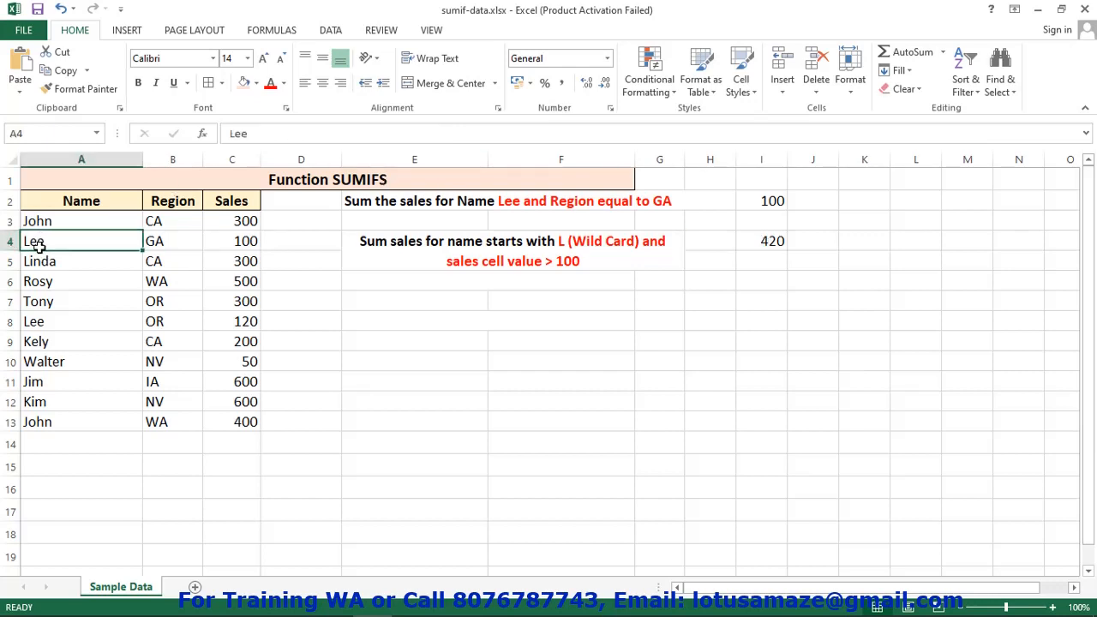
click(252, 239)
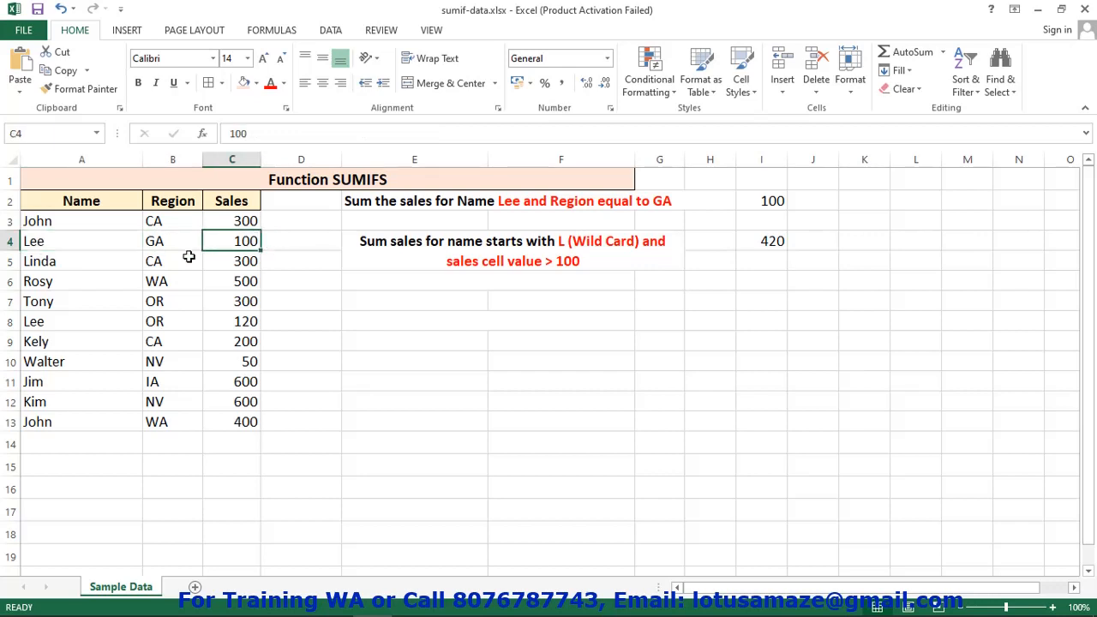
click(41, 261)
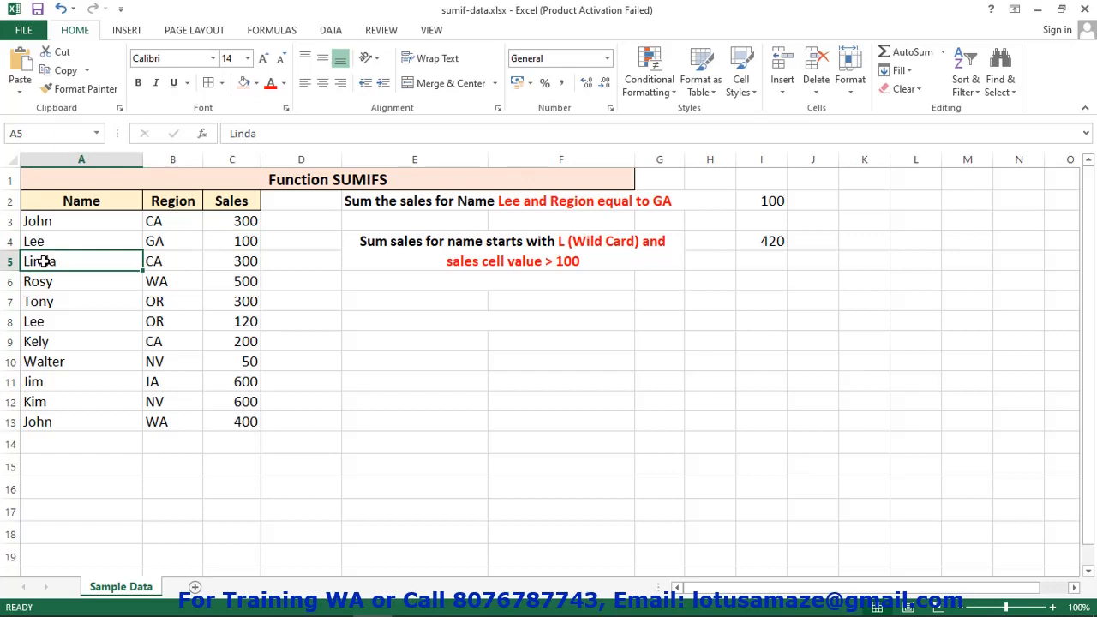
click(247, 260)
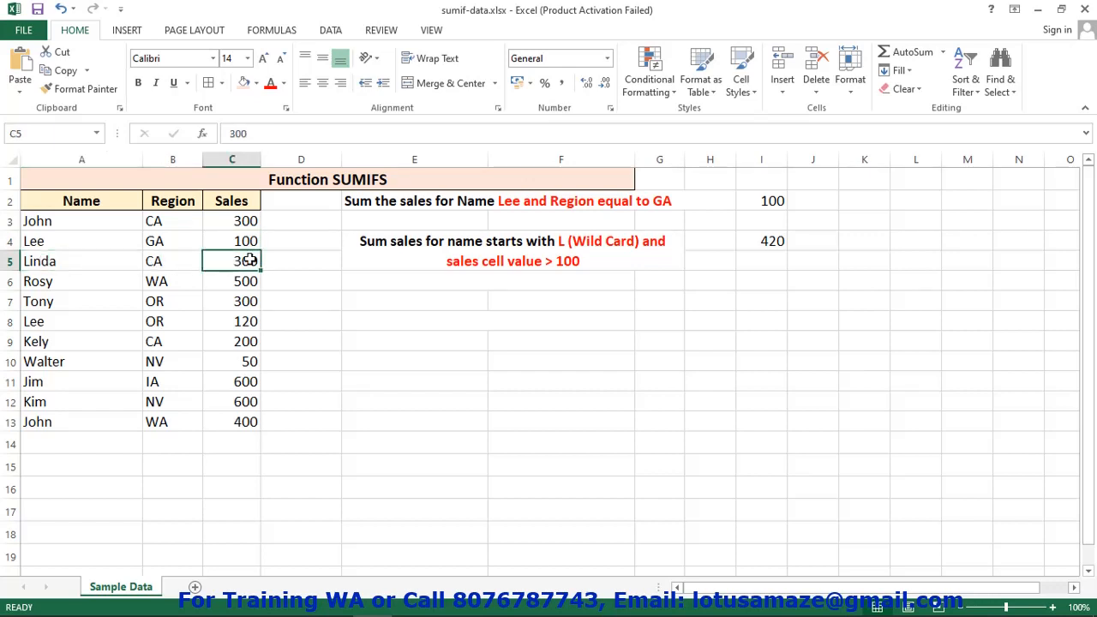
click(31, 328)
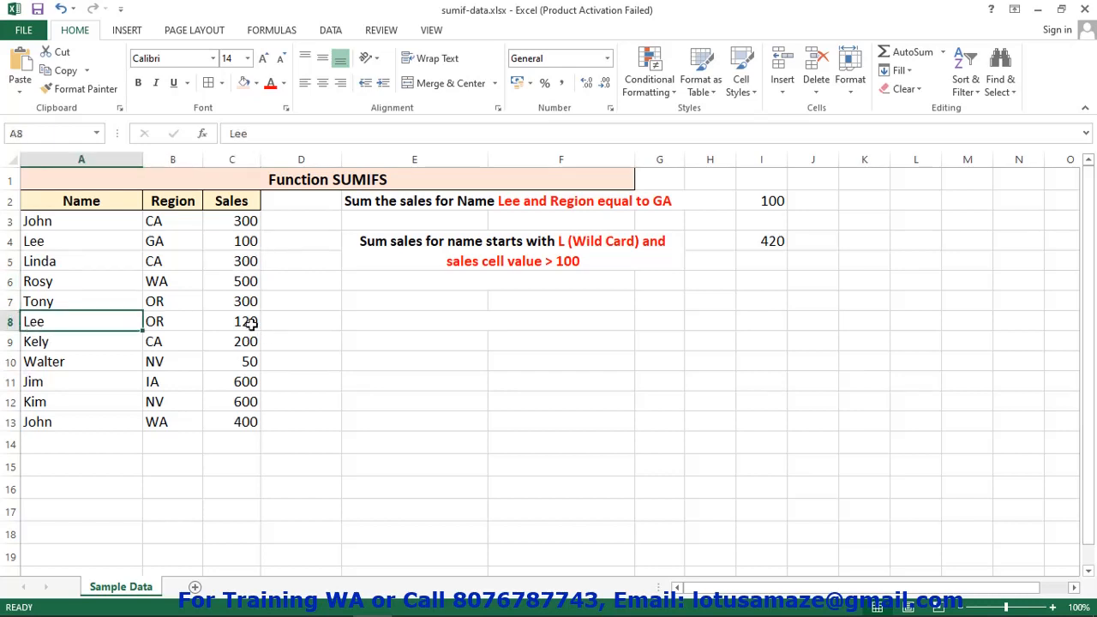
click(238, 264)
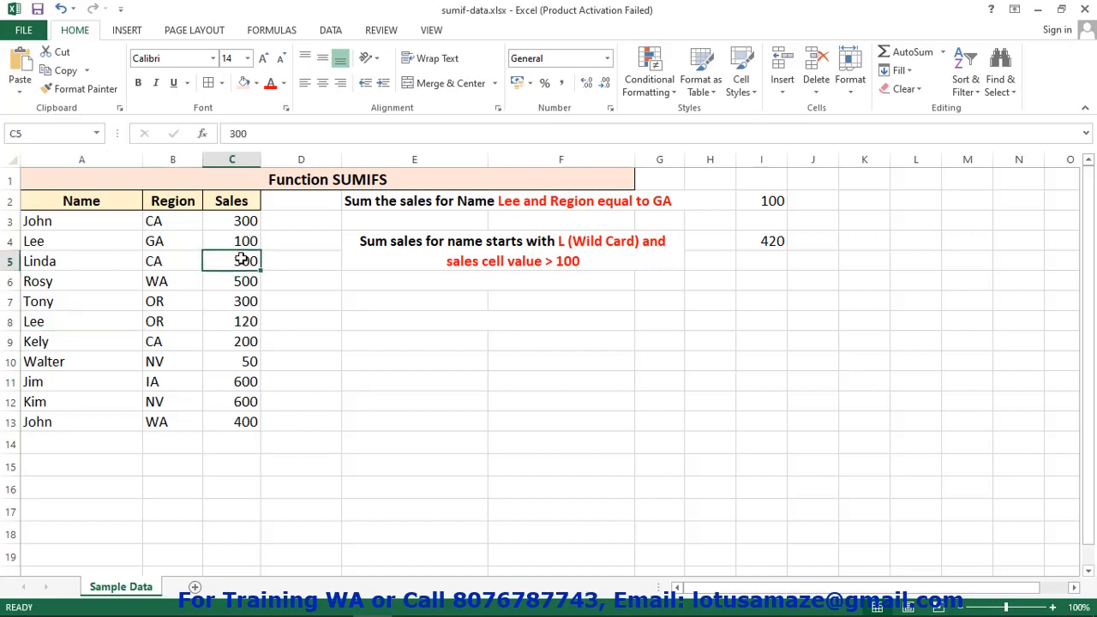
click(244, 324)
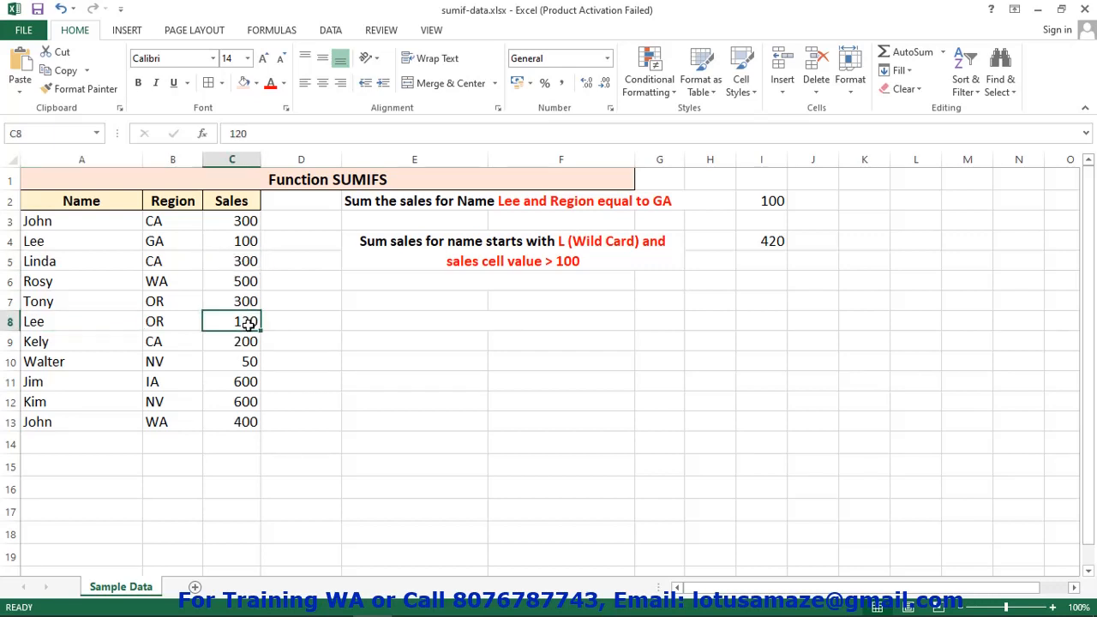
click(768, 244)
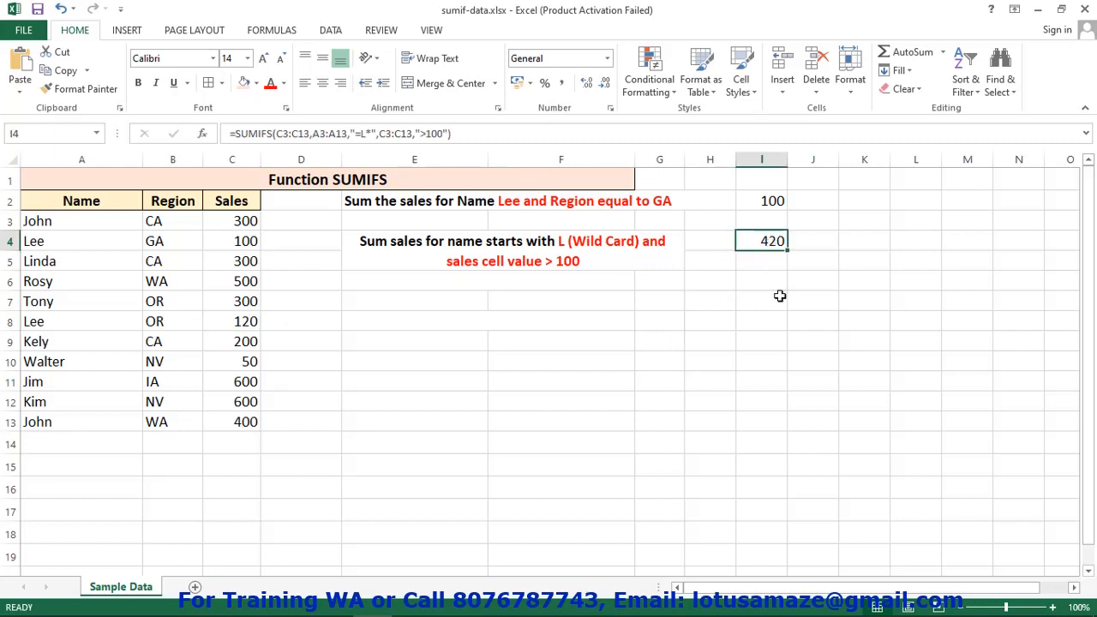